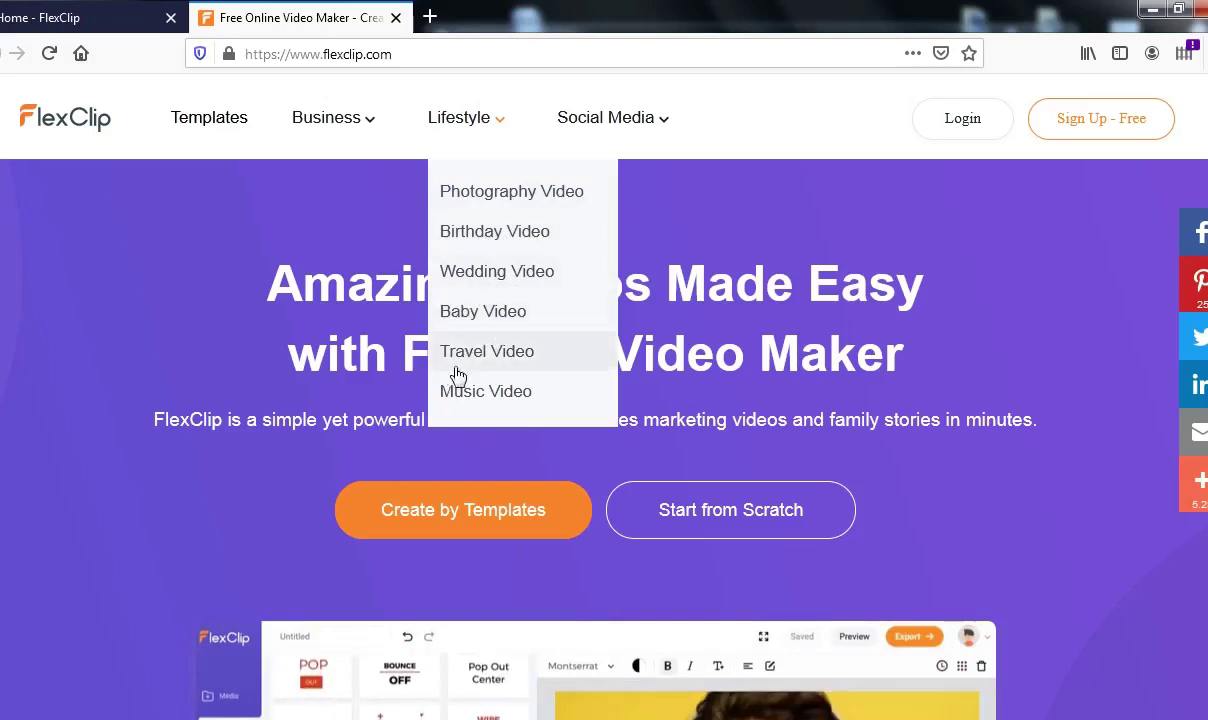
mouse_move(671, 146)
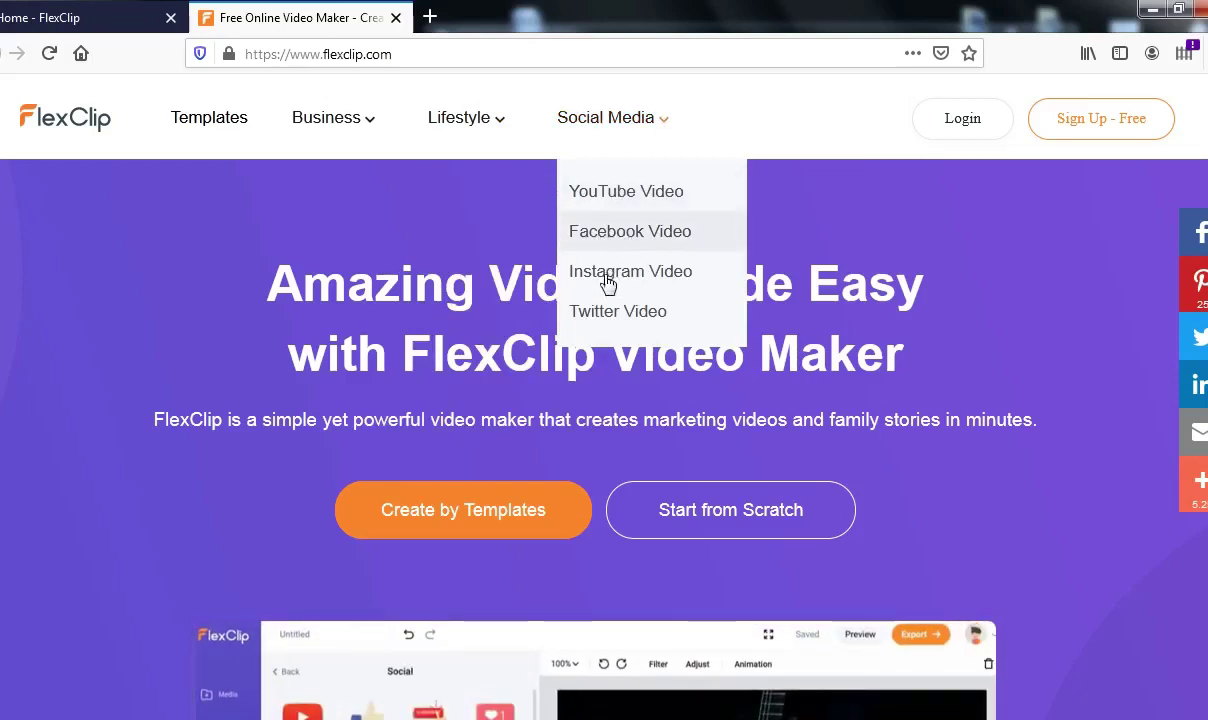
left_click(680, 316)
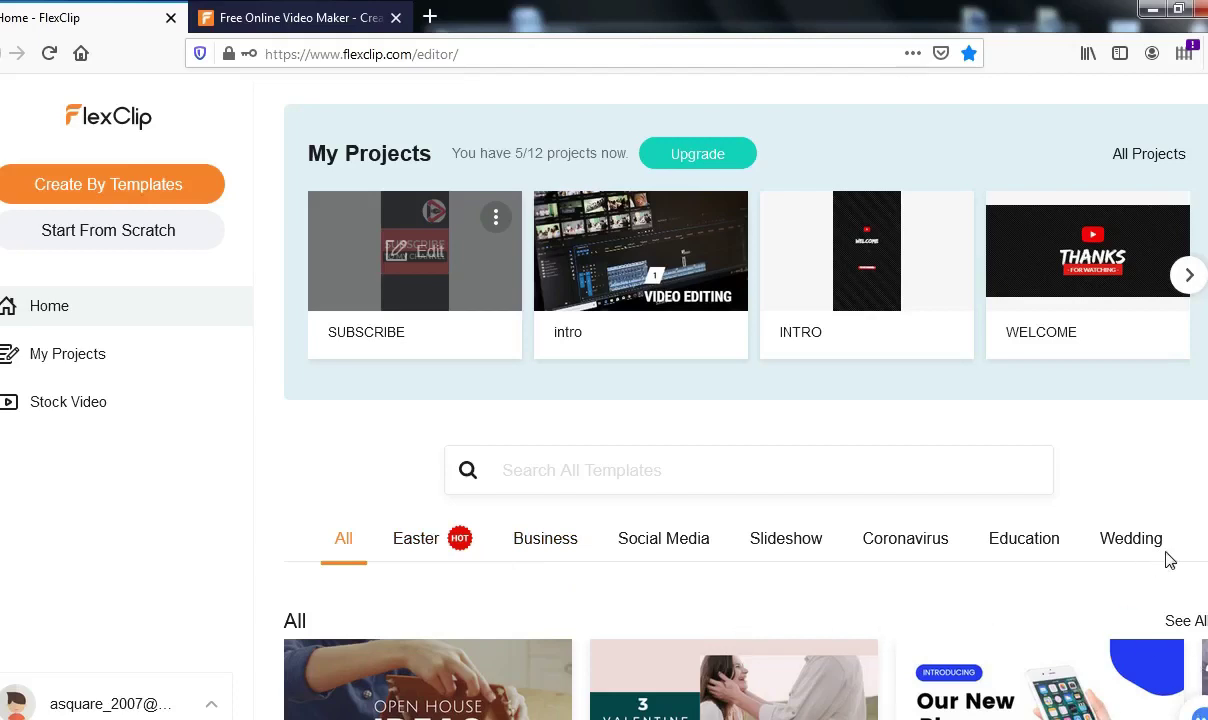
Show the full video template gallery and filter it to the Intro & Outro category.
left_click(1187, 624)
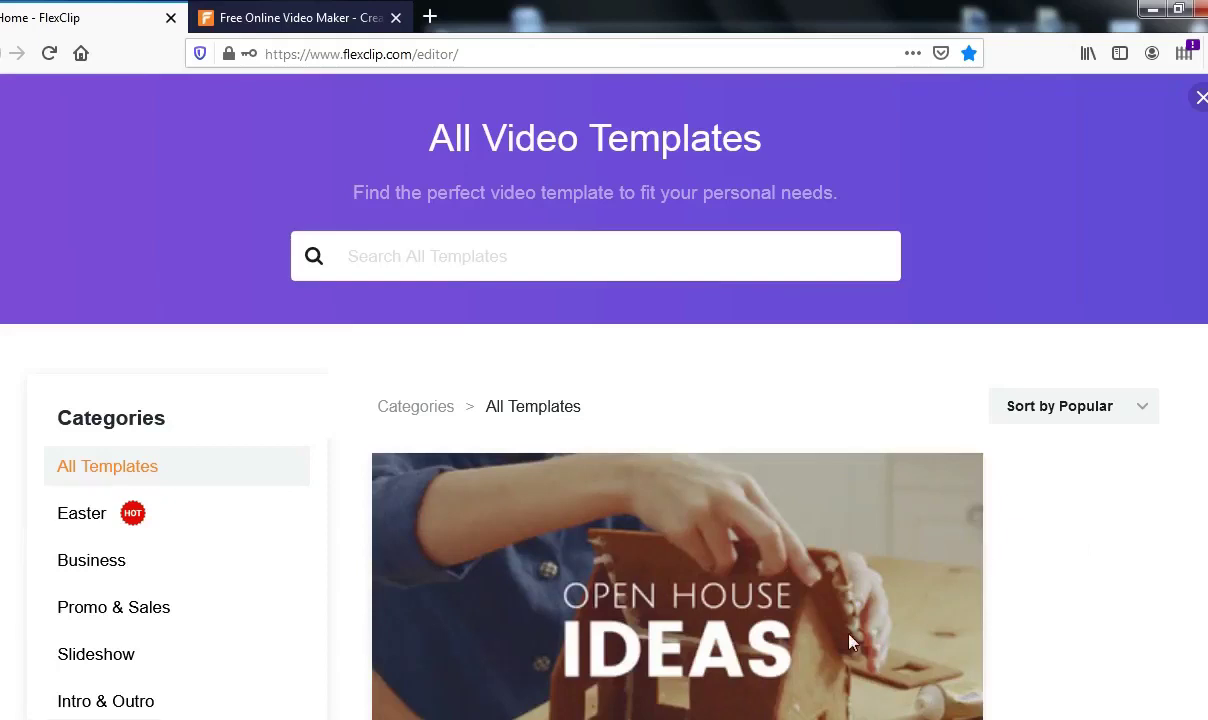
scroll(851, 641, "down", 2)
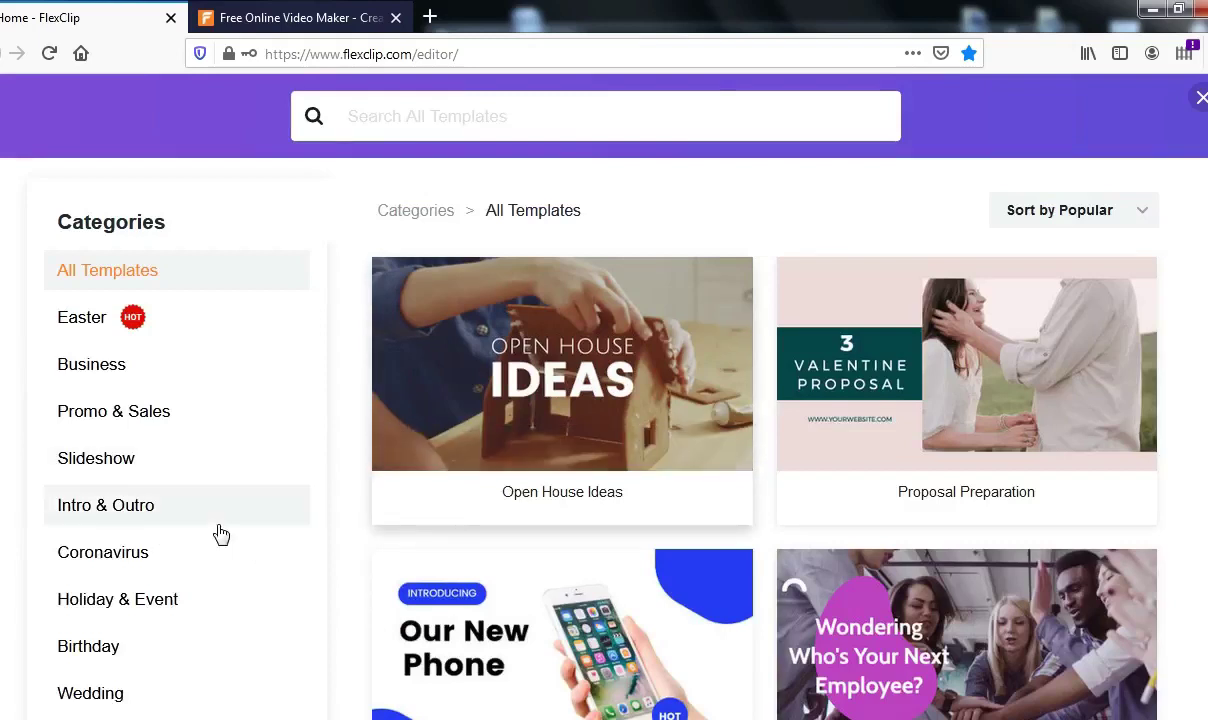
left_click(112, 514)
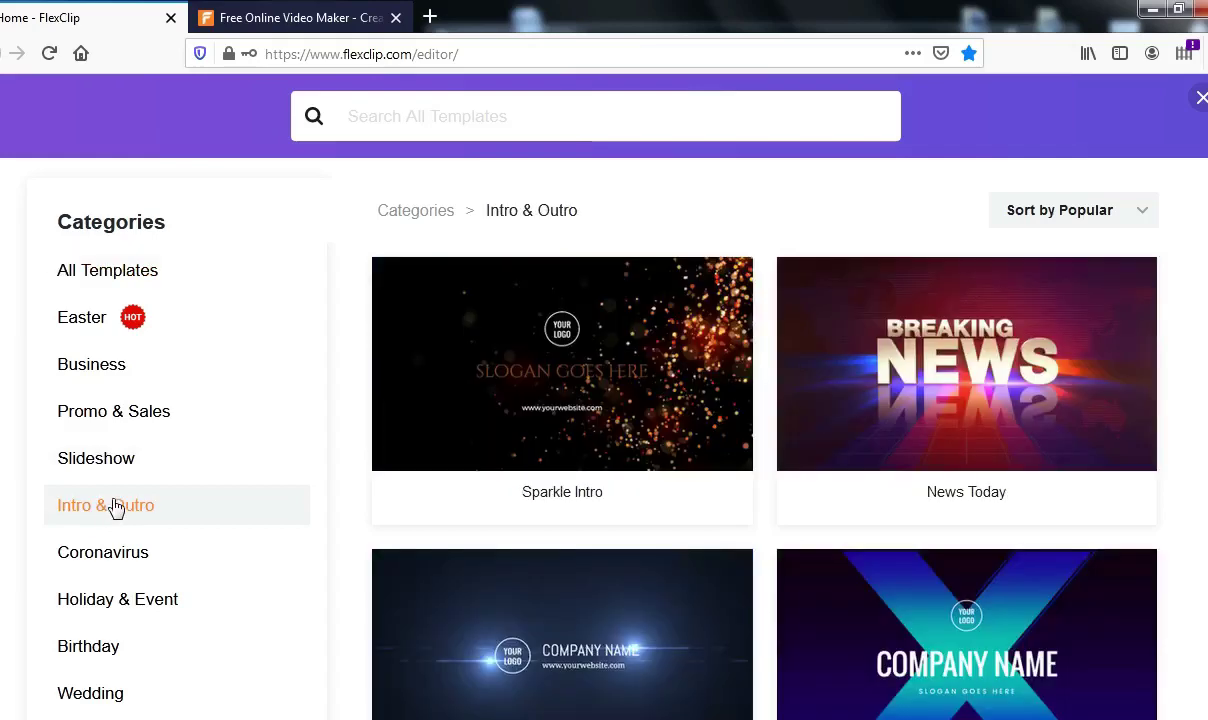
Examine the animated previews of the Sparkle Intro and Simple Intro templates and look through more intro designs.
mouse_move(610, 406)
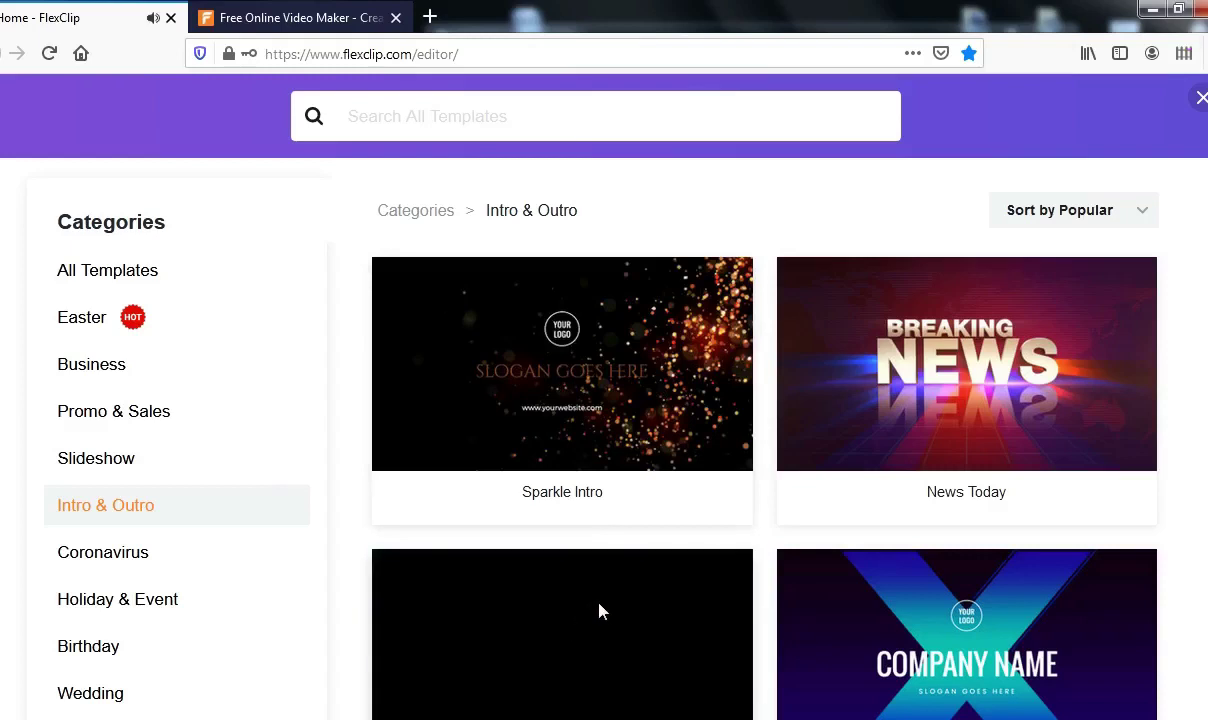
mouse_move(535, 376)
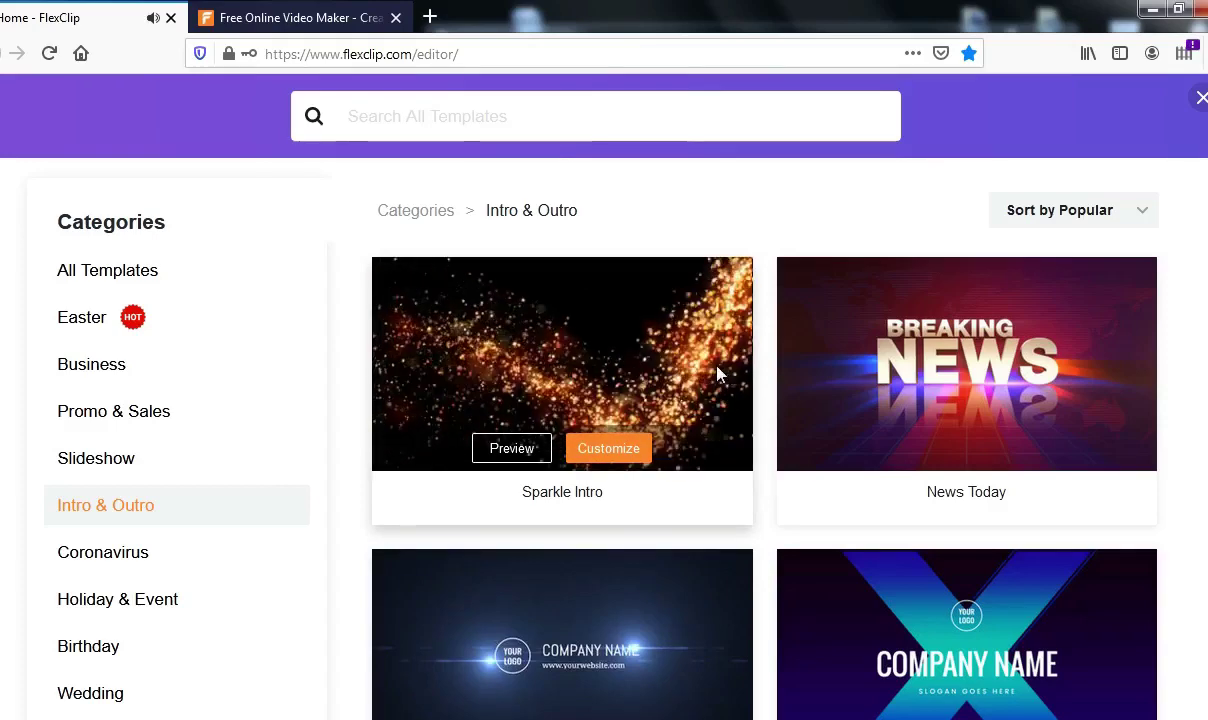
mouse_move(866, 376)
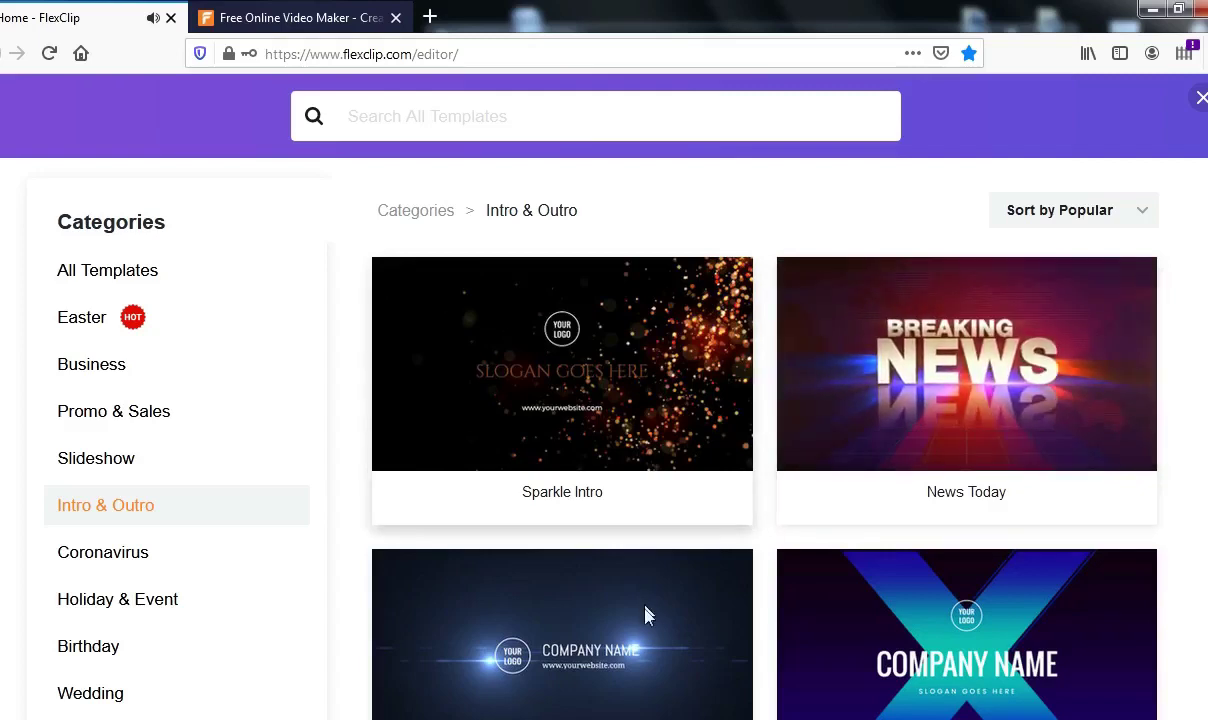
mouse_move(644, 620)
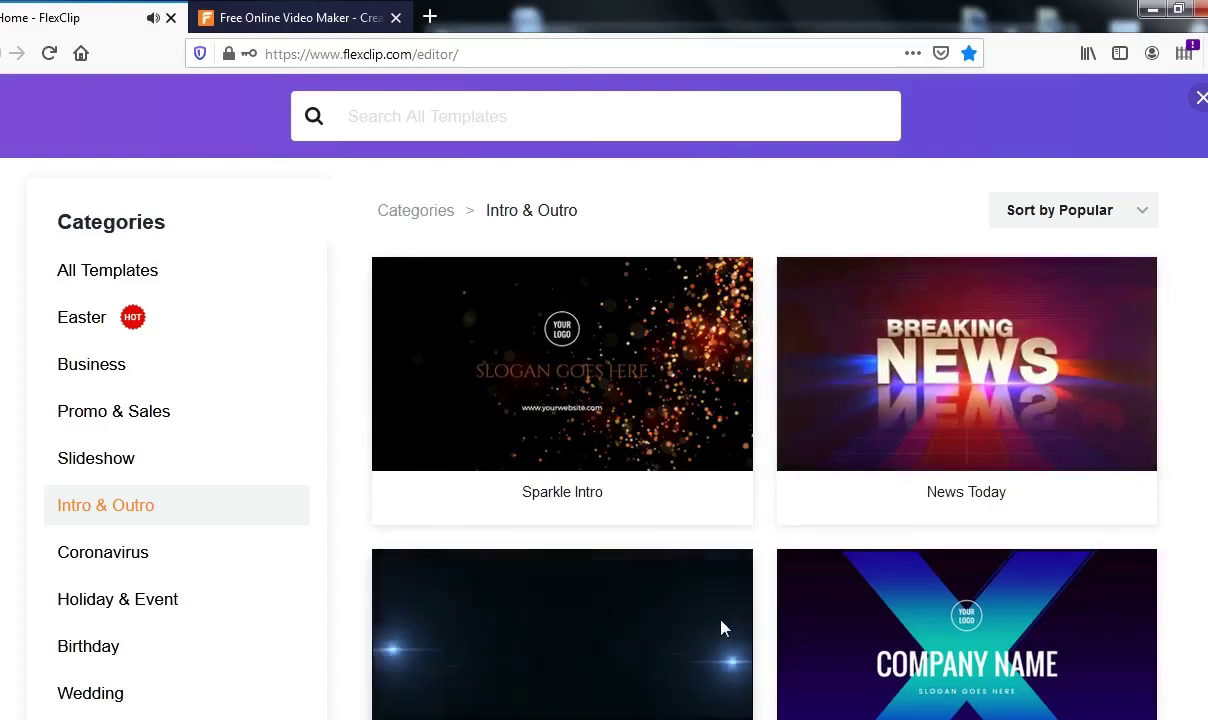
mouse_move(922, 682)
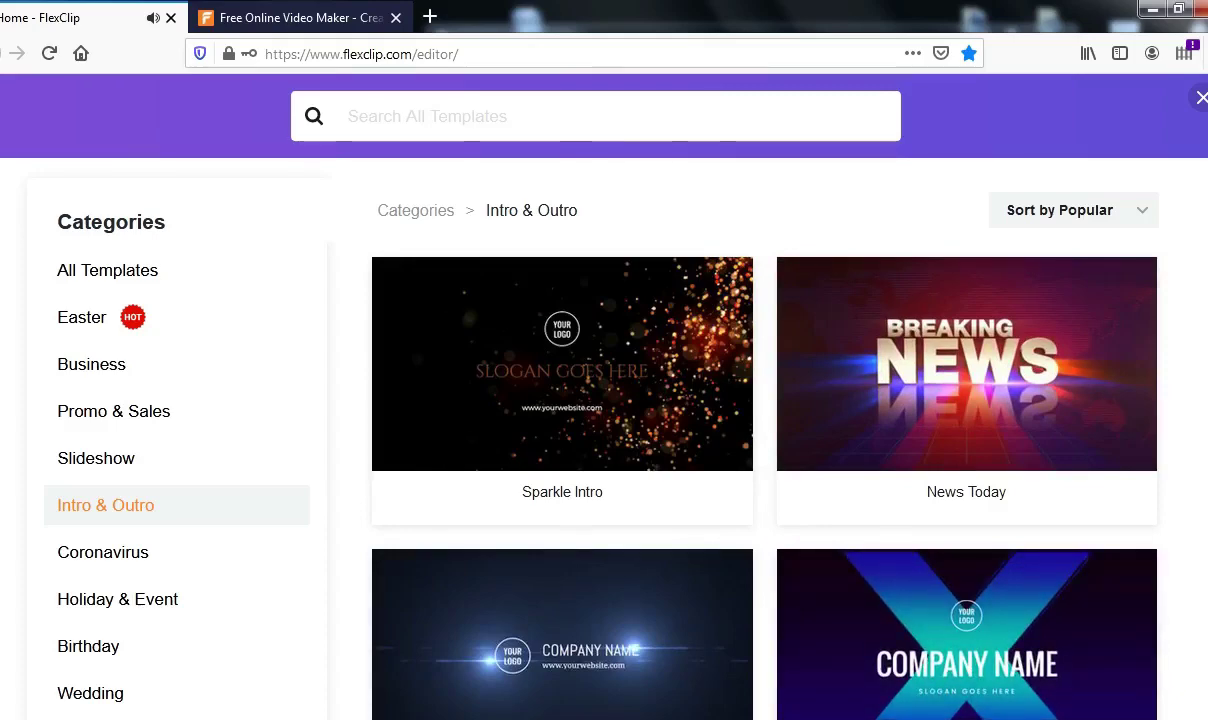
scroll(1195, 712, "down", 1)
scroll(764, 450, "down", 5)
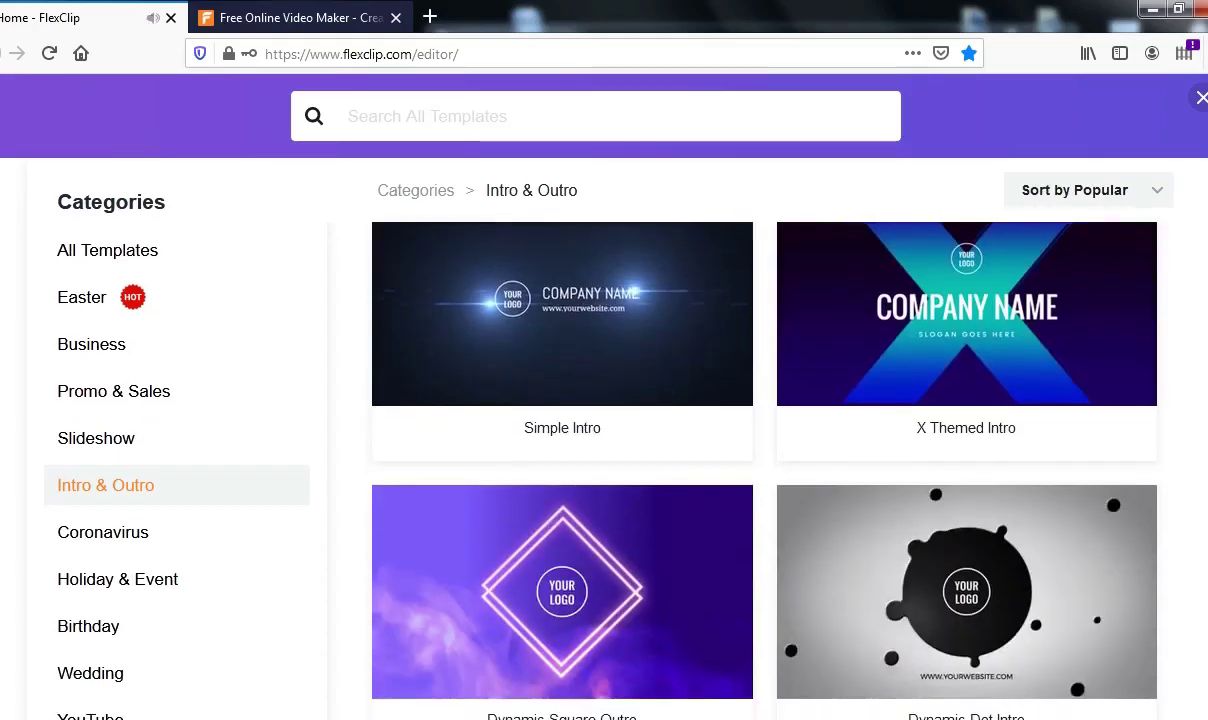
scroll(764, 450, "down", 1)
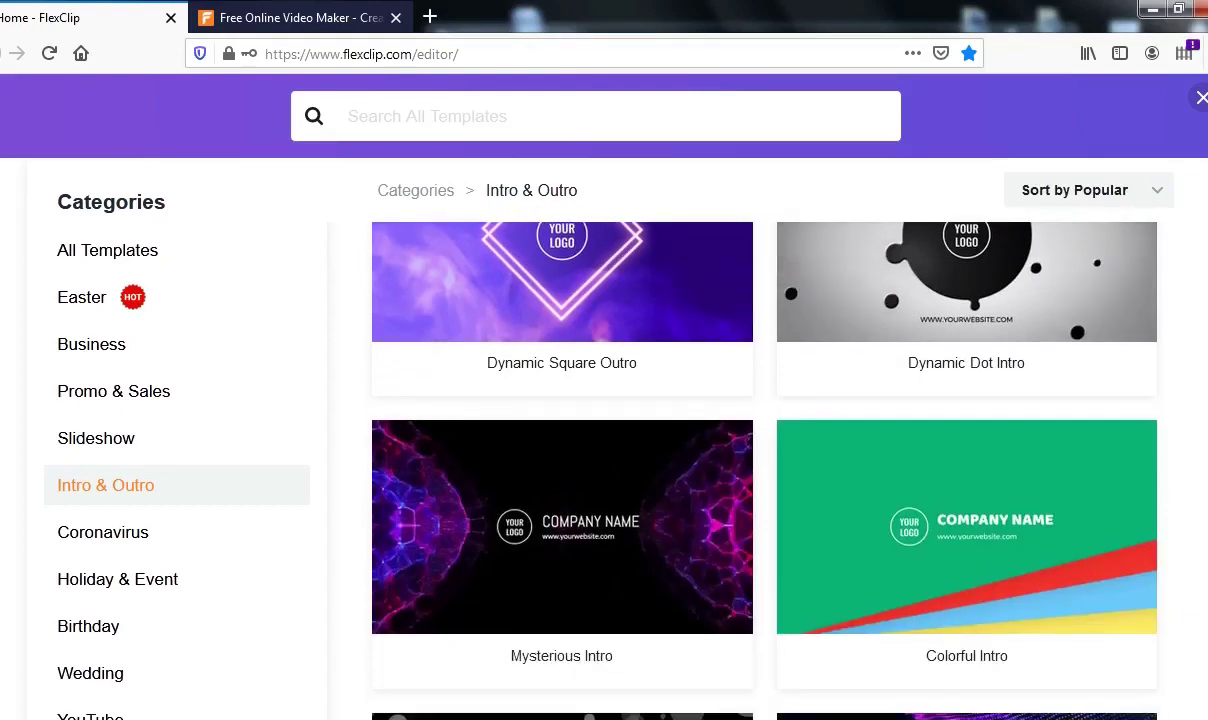
Compare the Colorful Intro and Mysterious Intro previews and open Mysterious Intro for customizing.
mouse_move(935, 537)
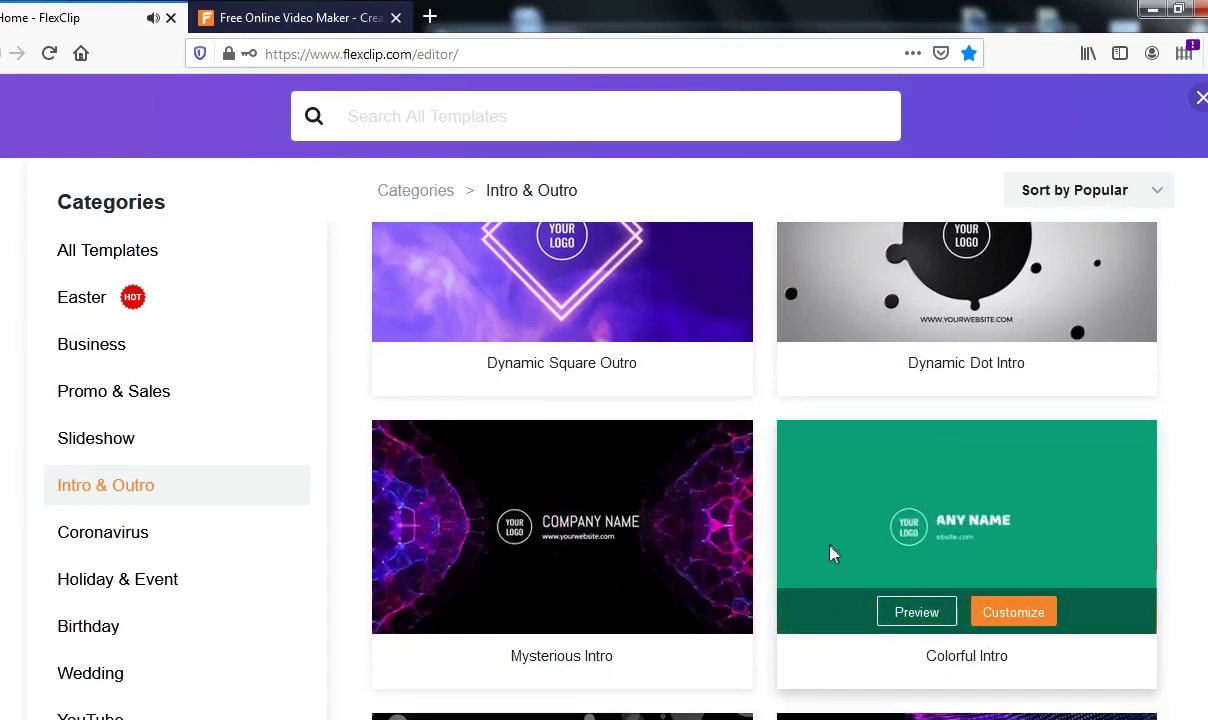
mouse_move(605, 533)
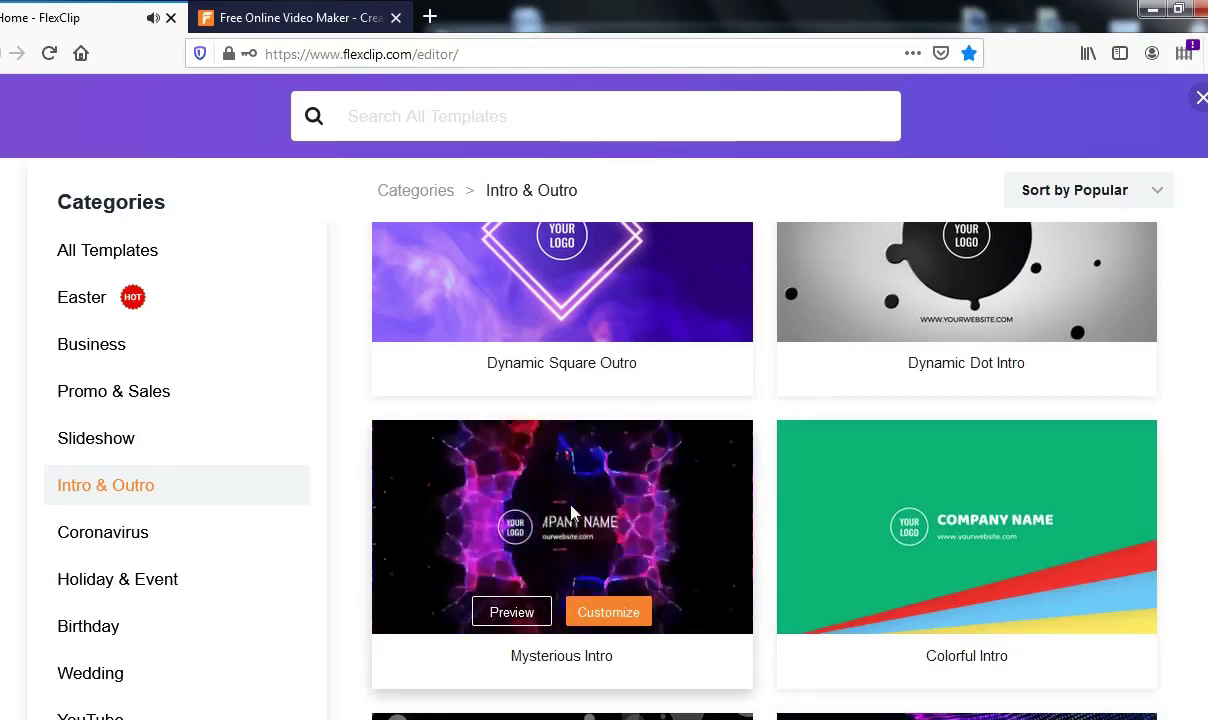
left_click(608, 614)
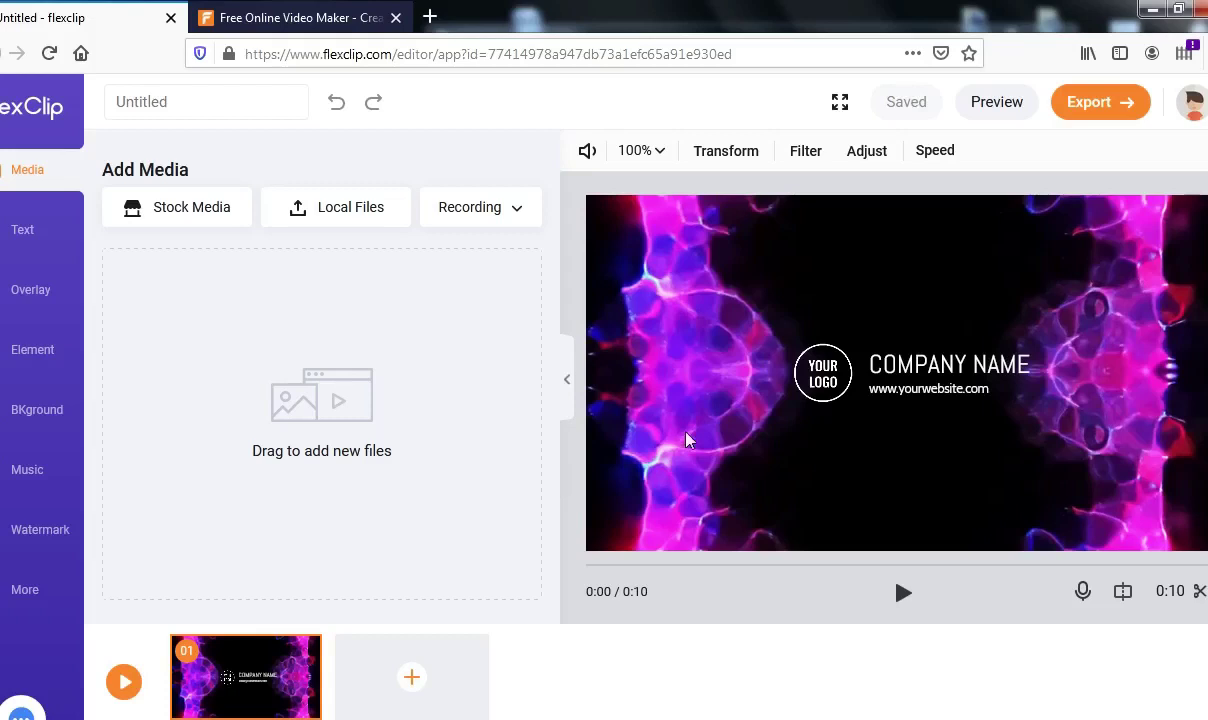
Replace the YOUR LOGO placeholder with the image logo-3-png from the logo intro folder.
left_click(820, 370)
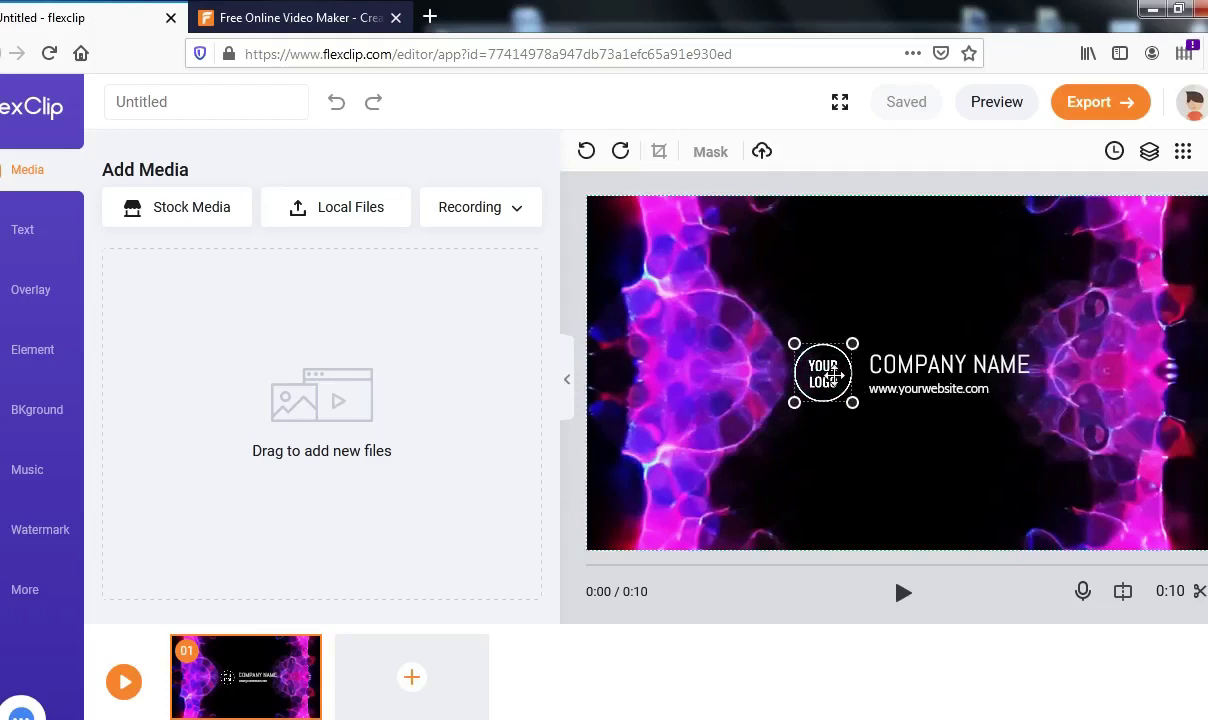
left_click(763, 152)
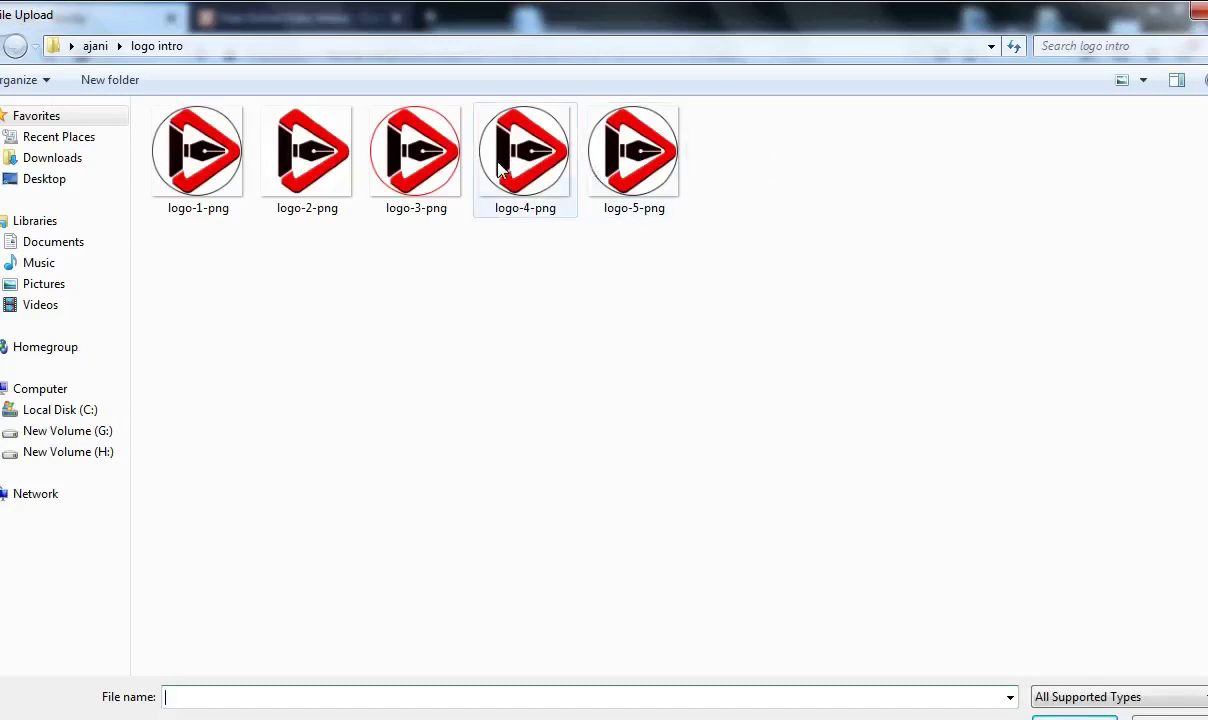
left_click(423, 168)
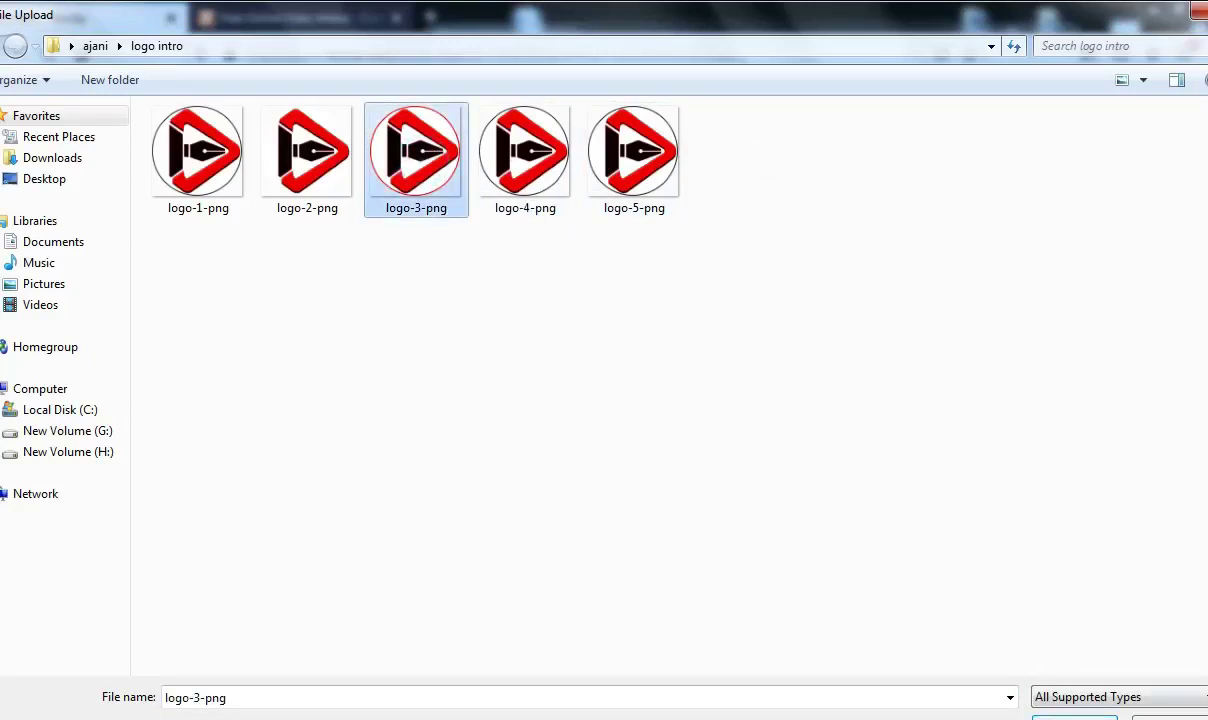
left_click(1072, 716)
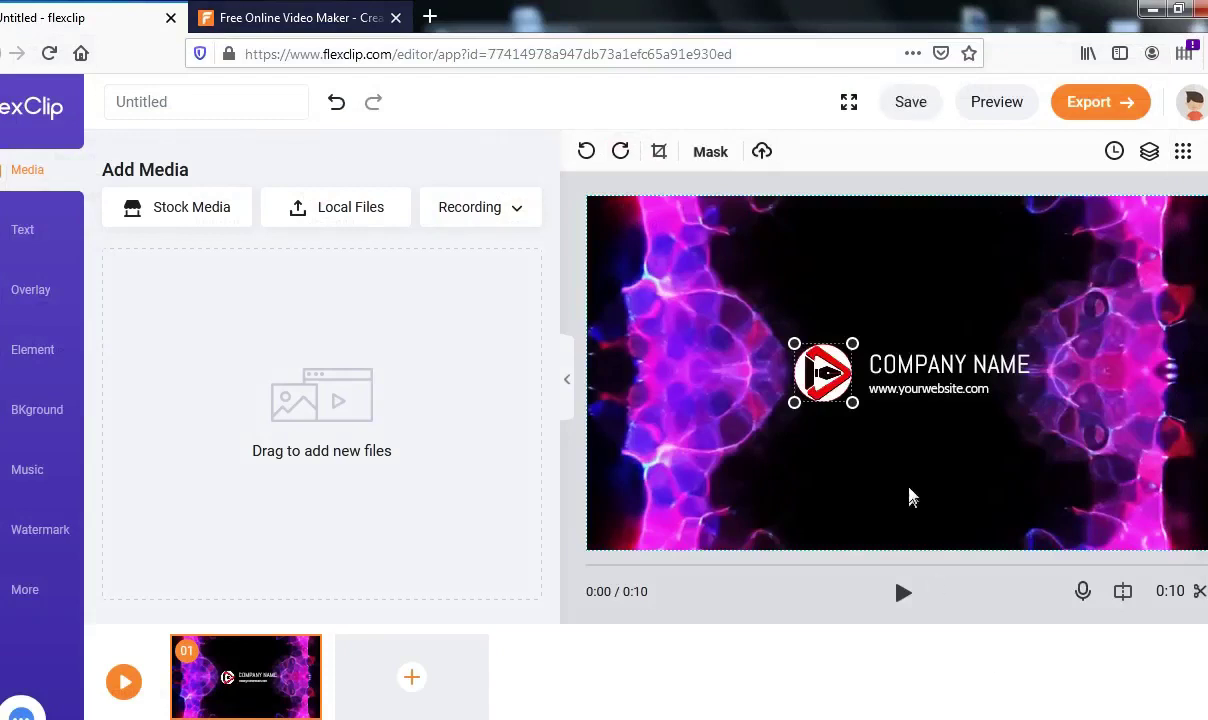
Change the company name text to AJANI and the website line to MEDIA & DESIGNS.
left_click(920, 374)
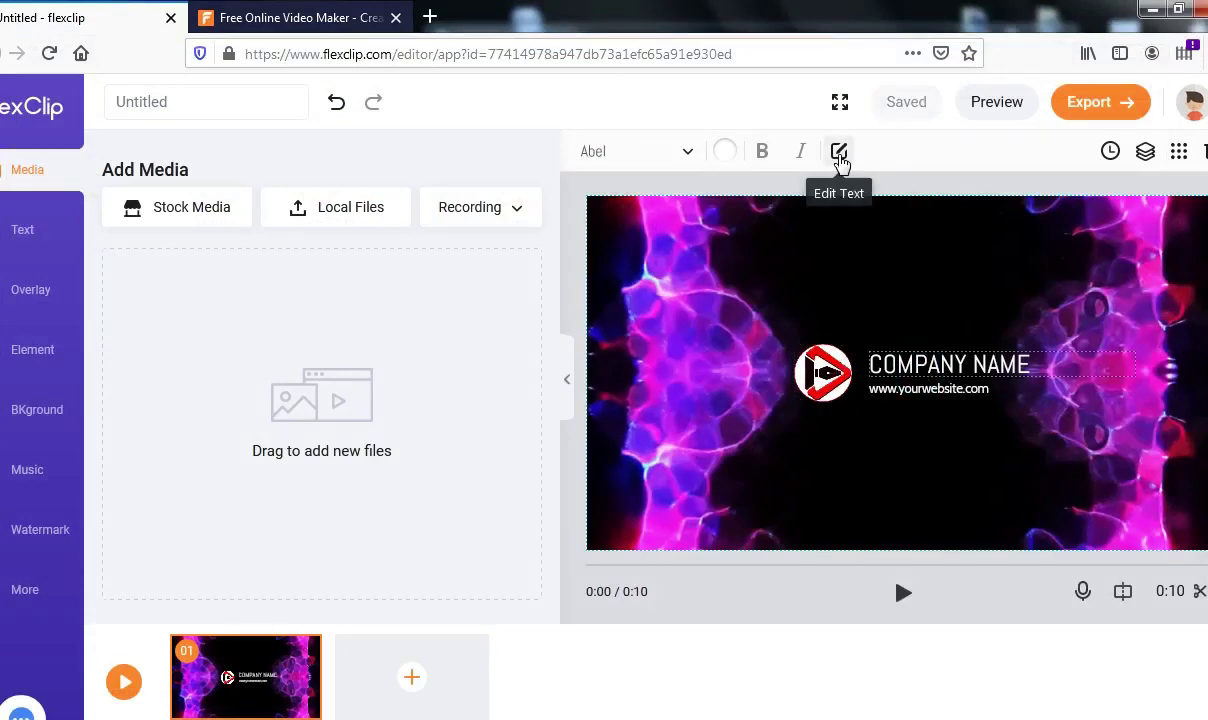
left_click(839, 152)
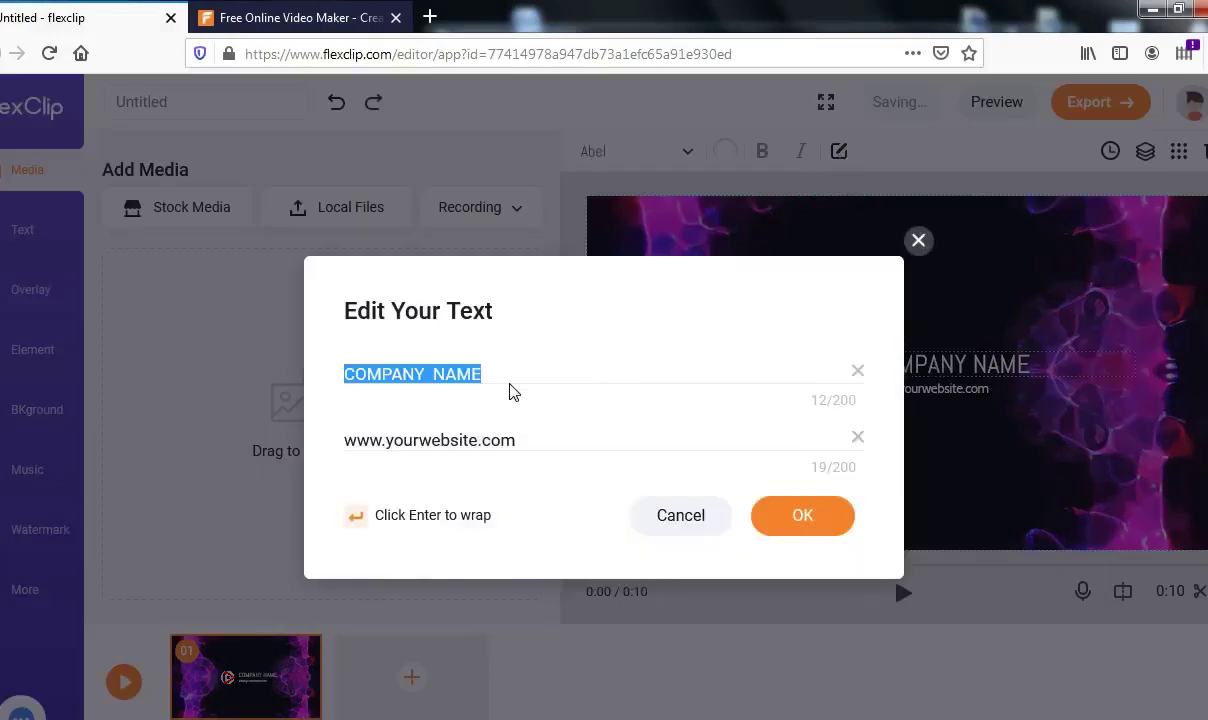
type("AJANI")
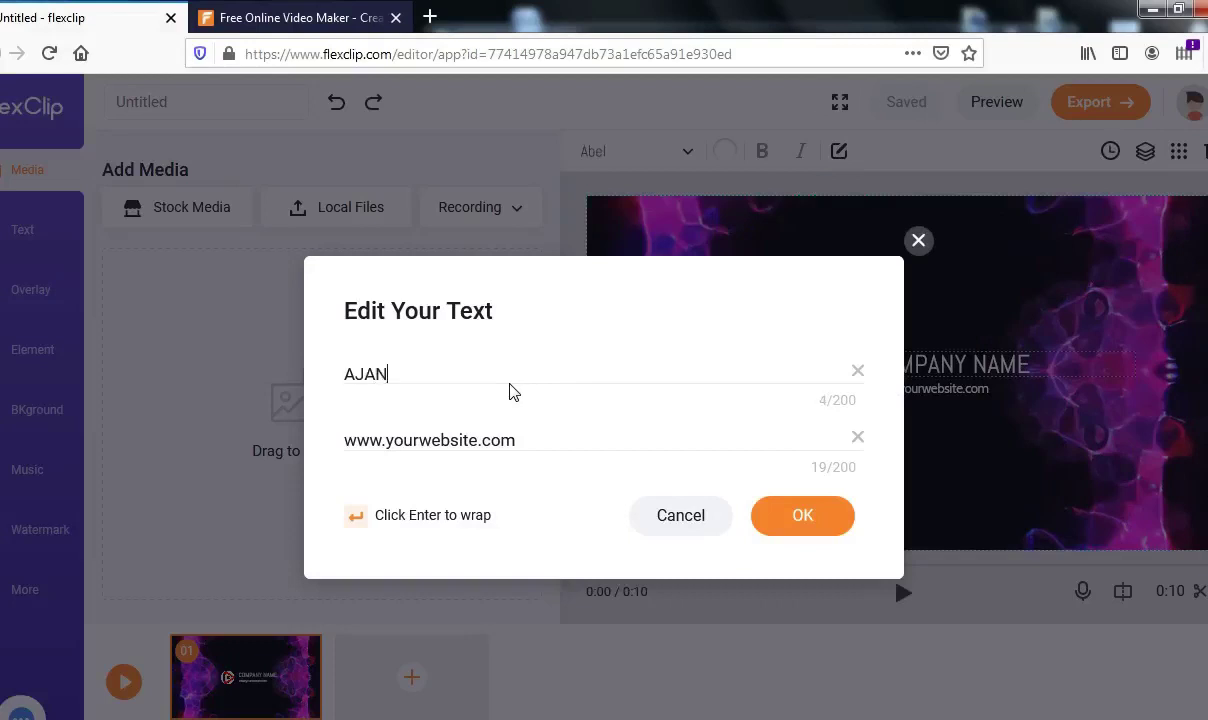
triple_click(527, 441)
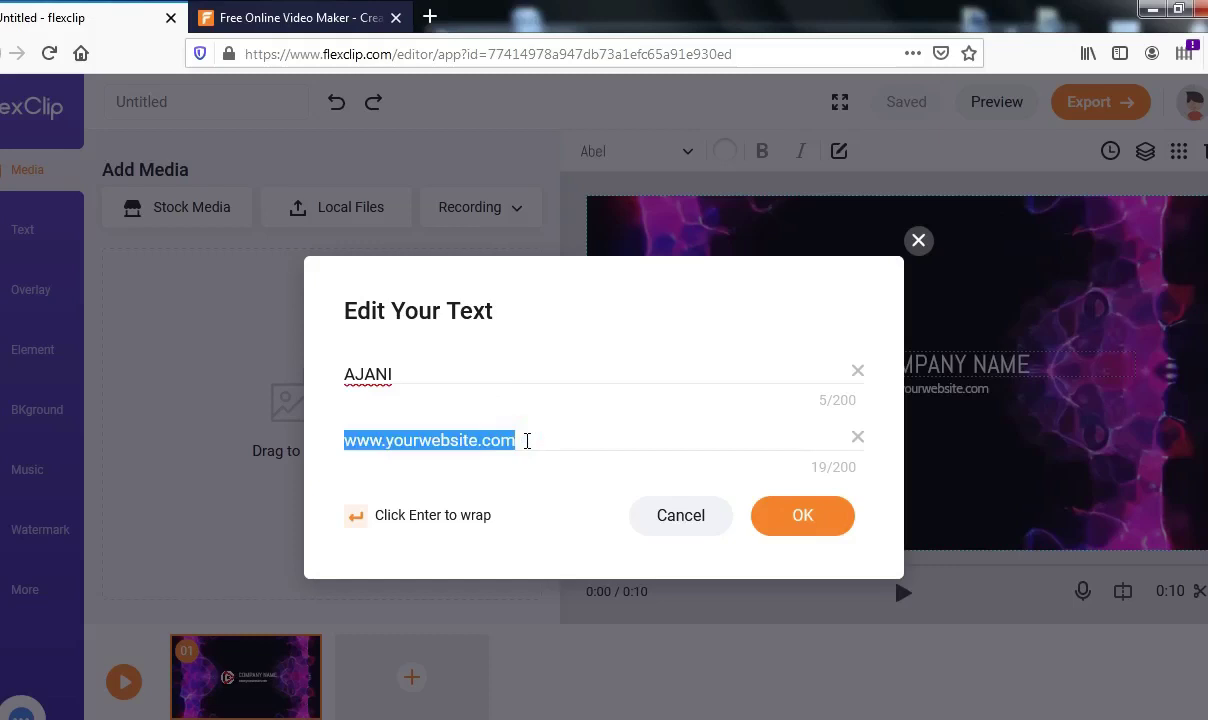
type("MEDIA & DESIGNS")
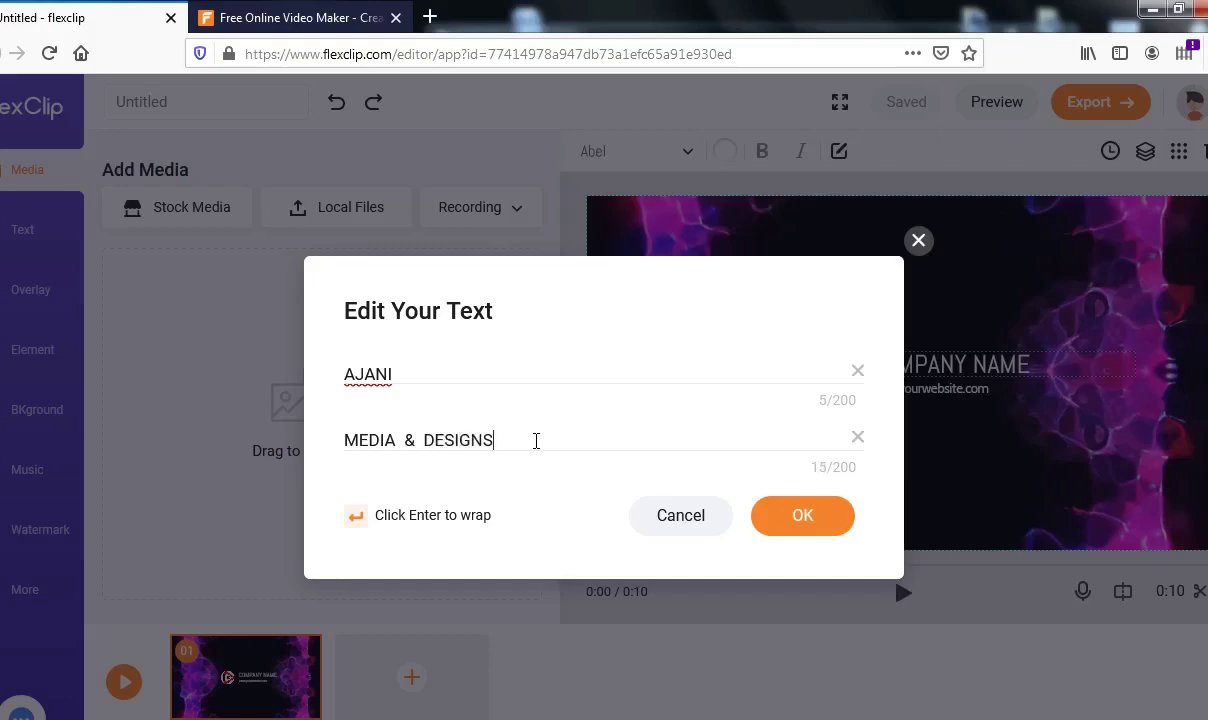
left_click(803, 514)
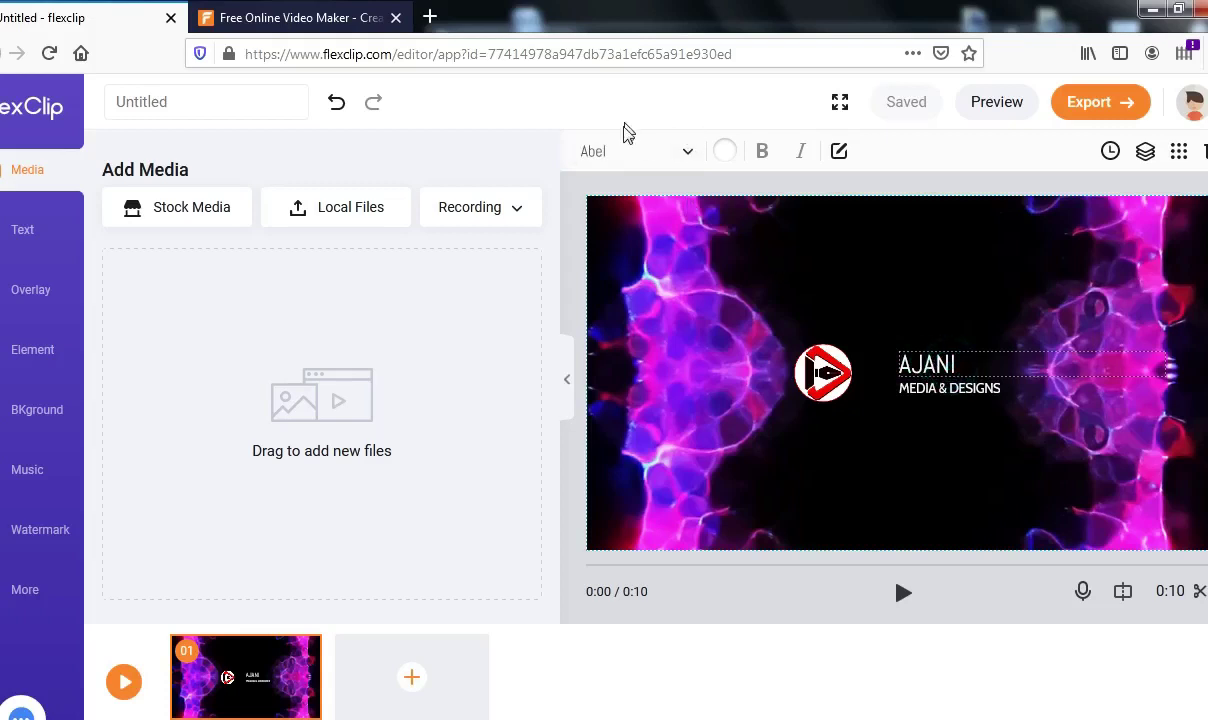
Try the Black Ops One font on the AJANI heading.
left_click(683, 153)
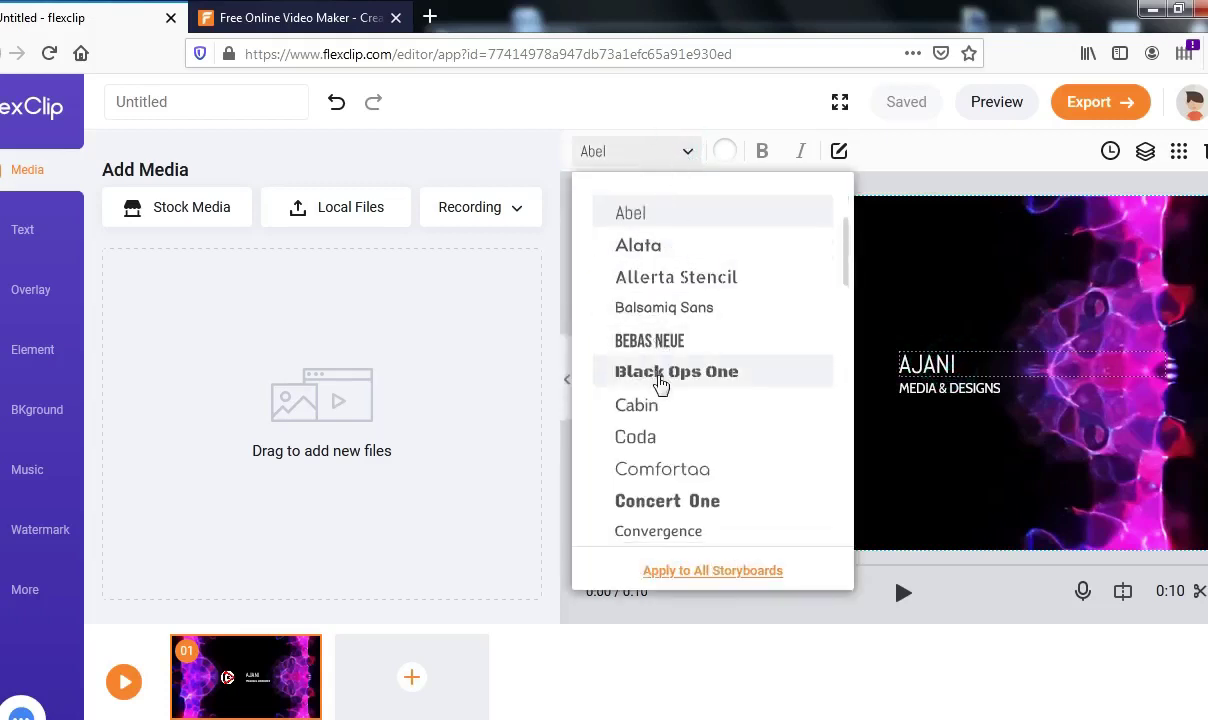
left_click(667, 385)
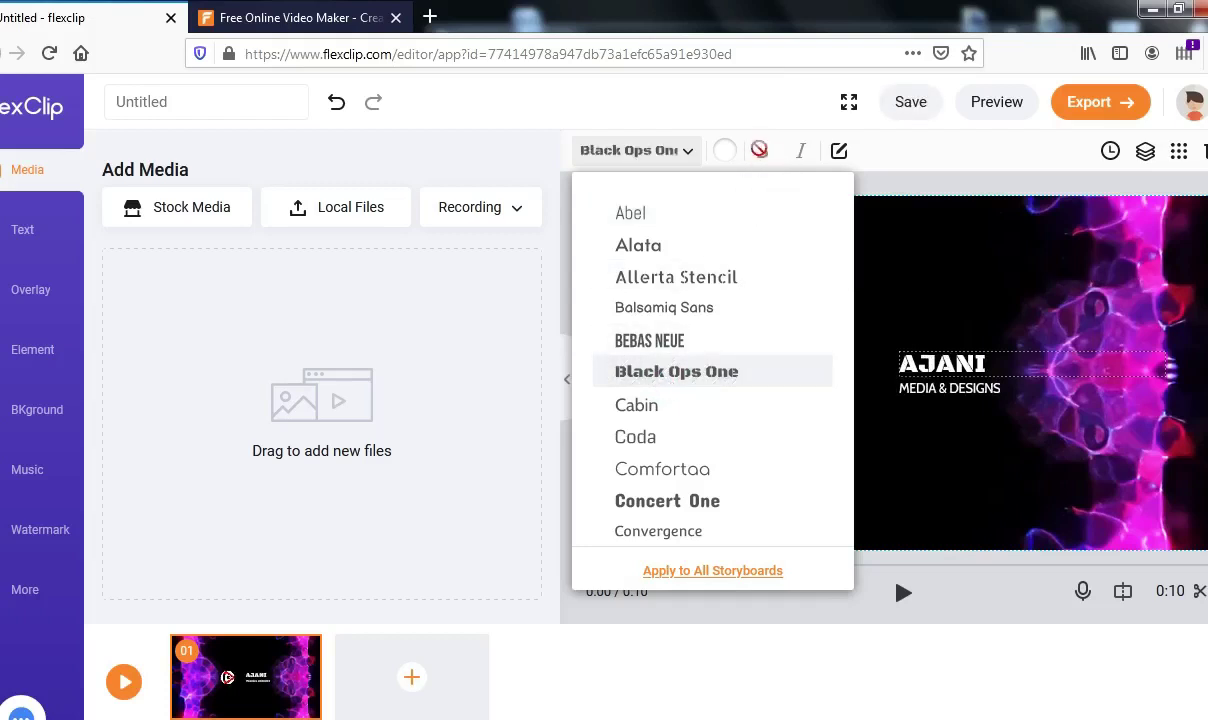
left_click(765, 150)
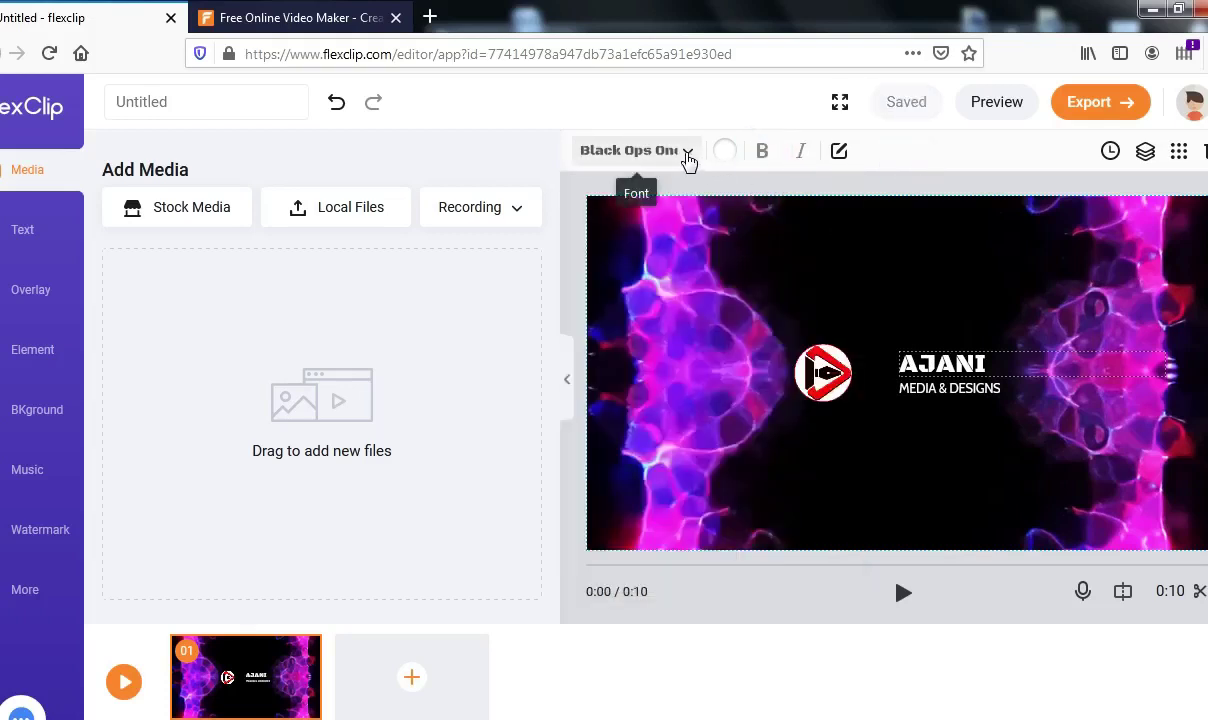
Set the font of the AJANI heading to Carter One.
left_click(687, 155)
scroll(680, 208, "down", 2)
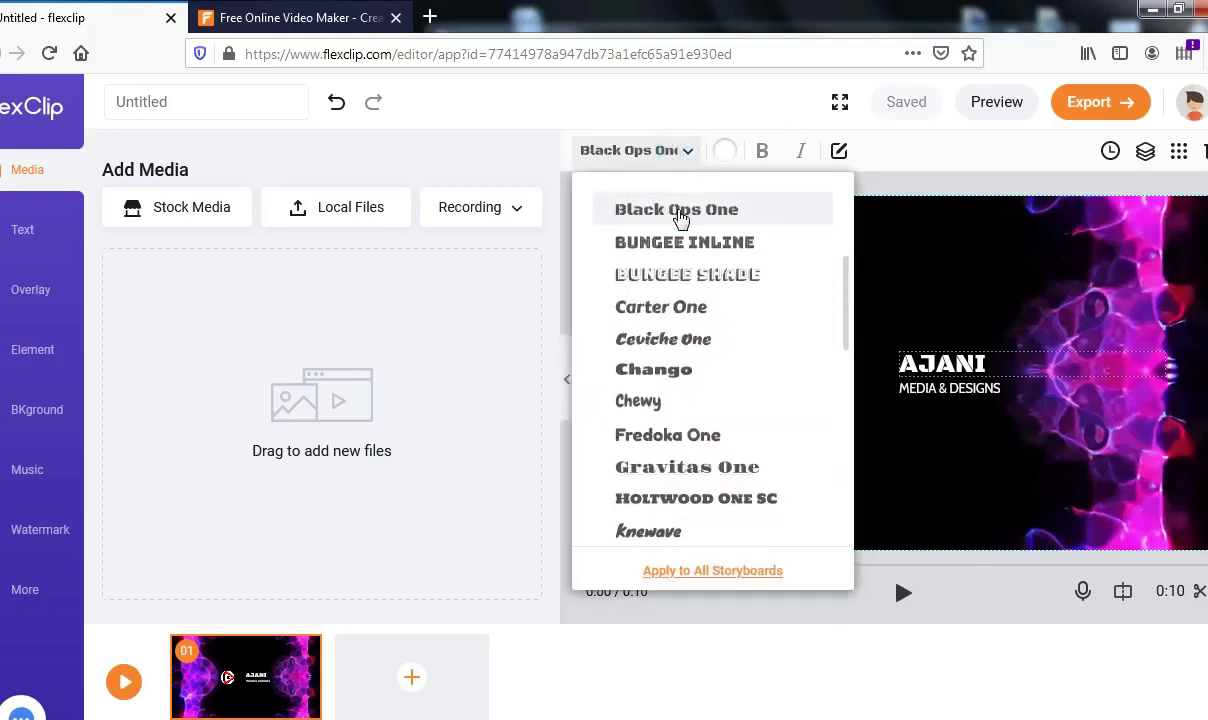
left_click(662, 315)
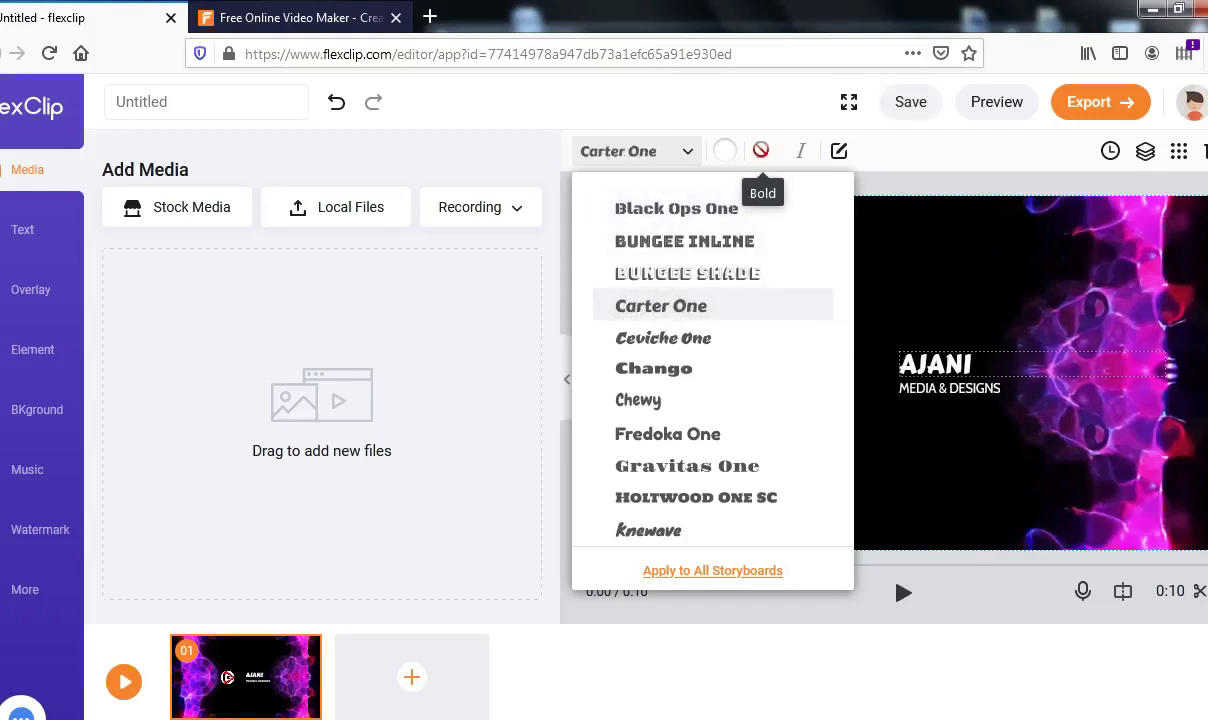
left_click(895, 155)
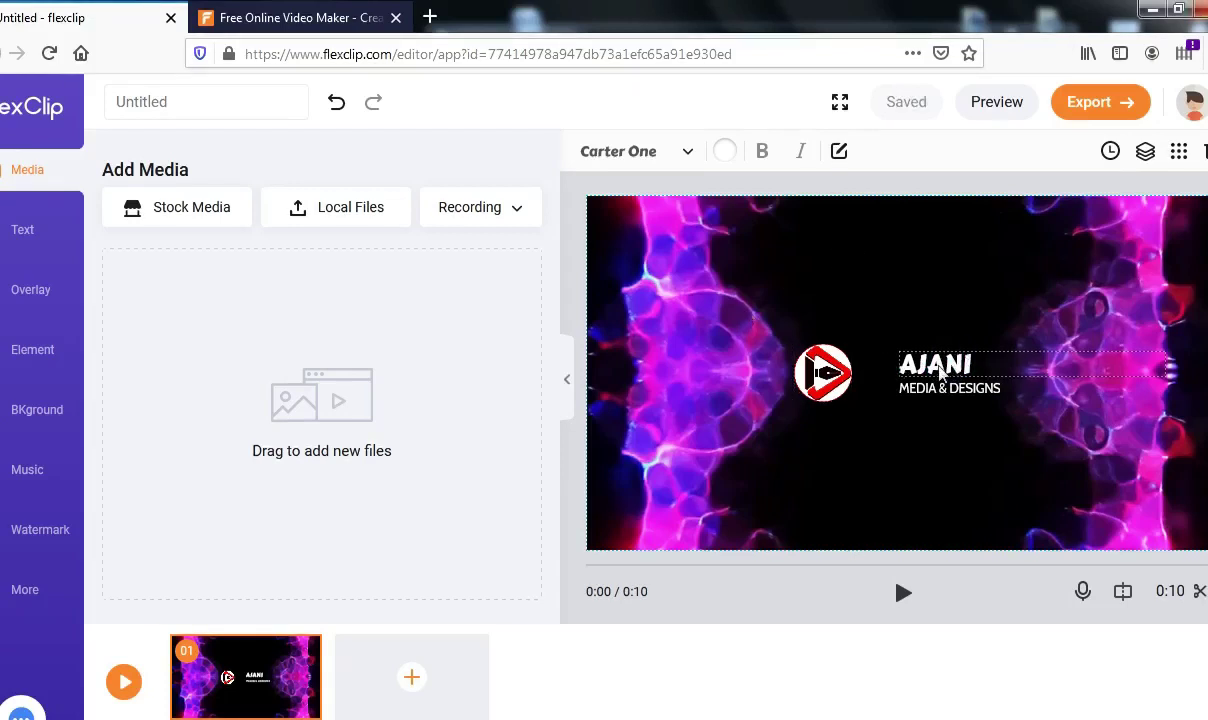
Add a basic title with a shaded background and place it just below the MEDIA & DESIGNS line.
left_click(26, 231)
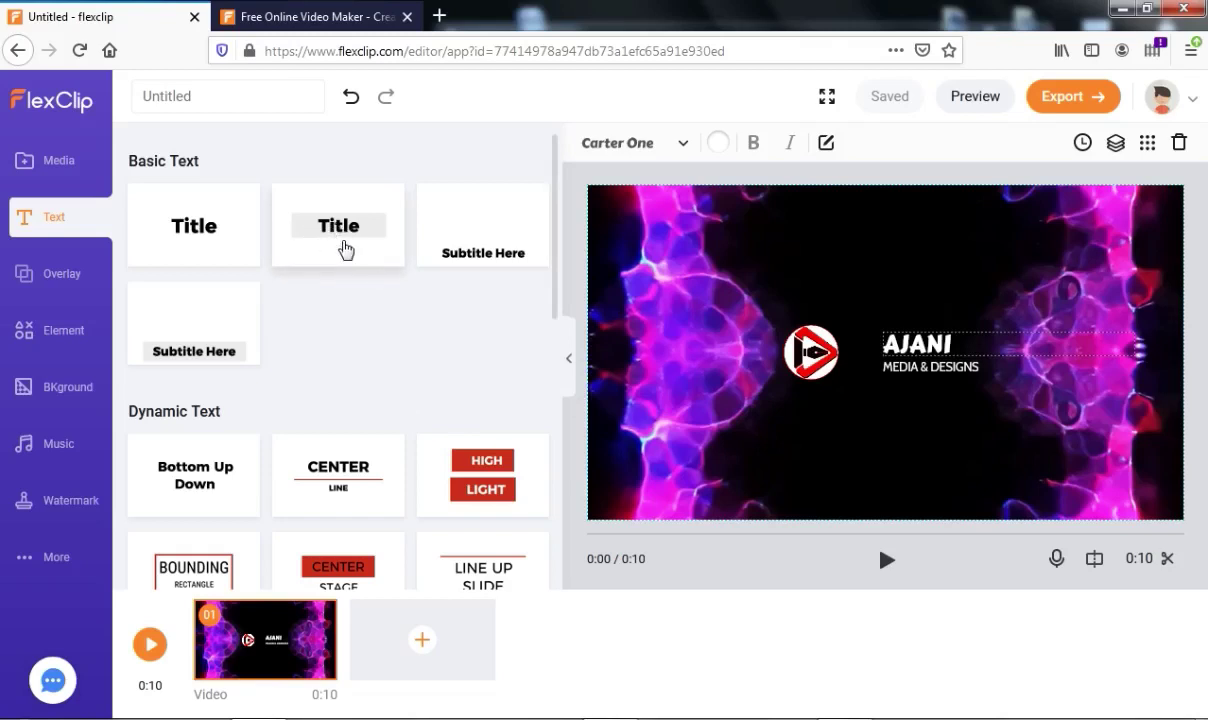
left_click(345, 249)
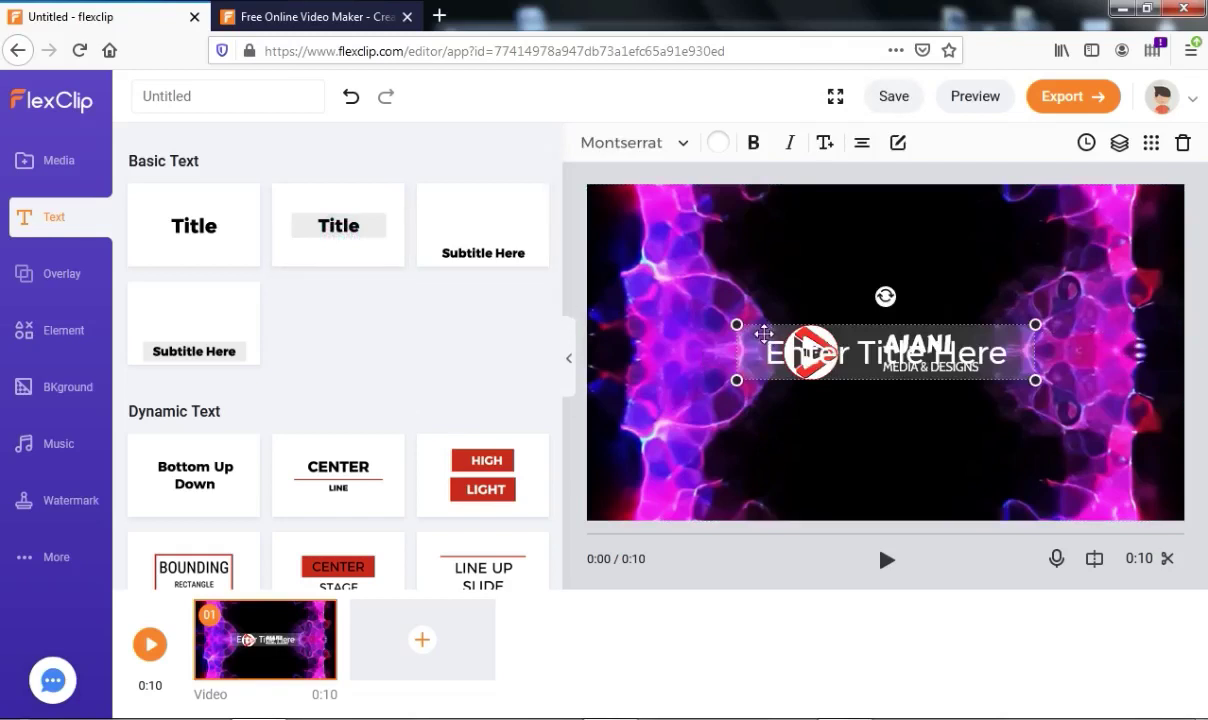
left_click_drag(763, 333, 776, 410)
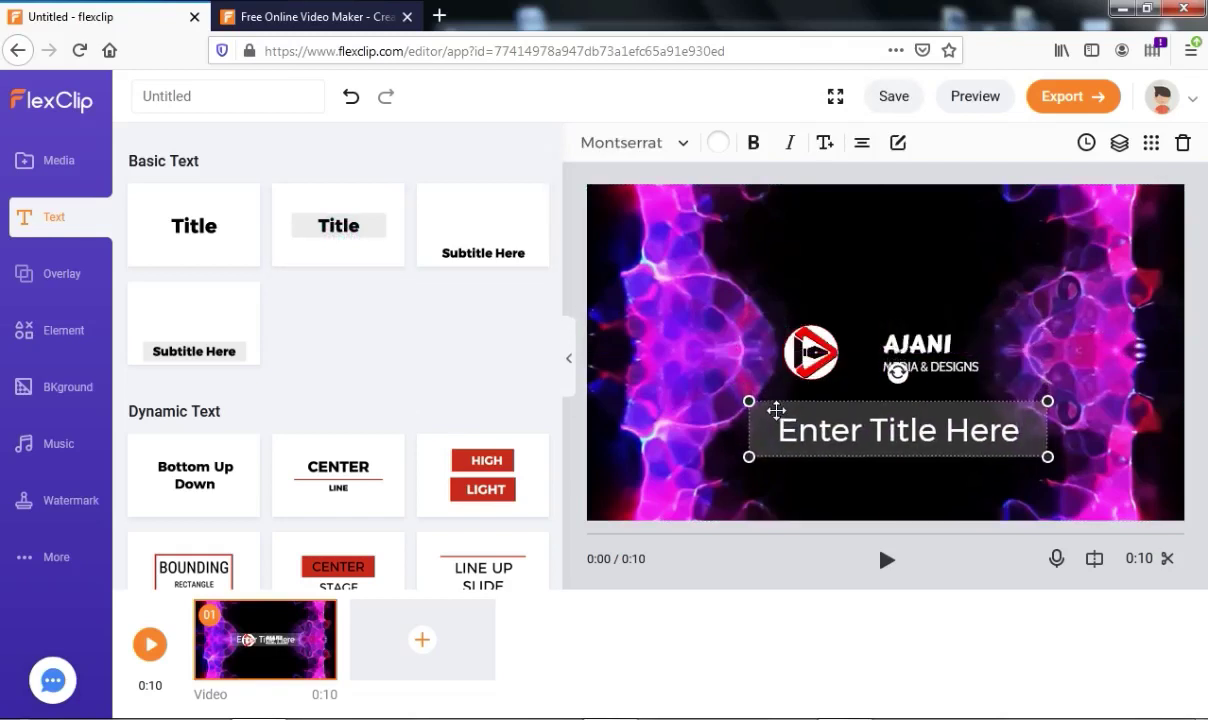
left_click(918, 345)
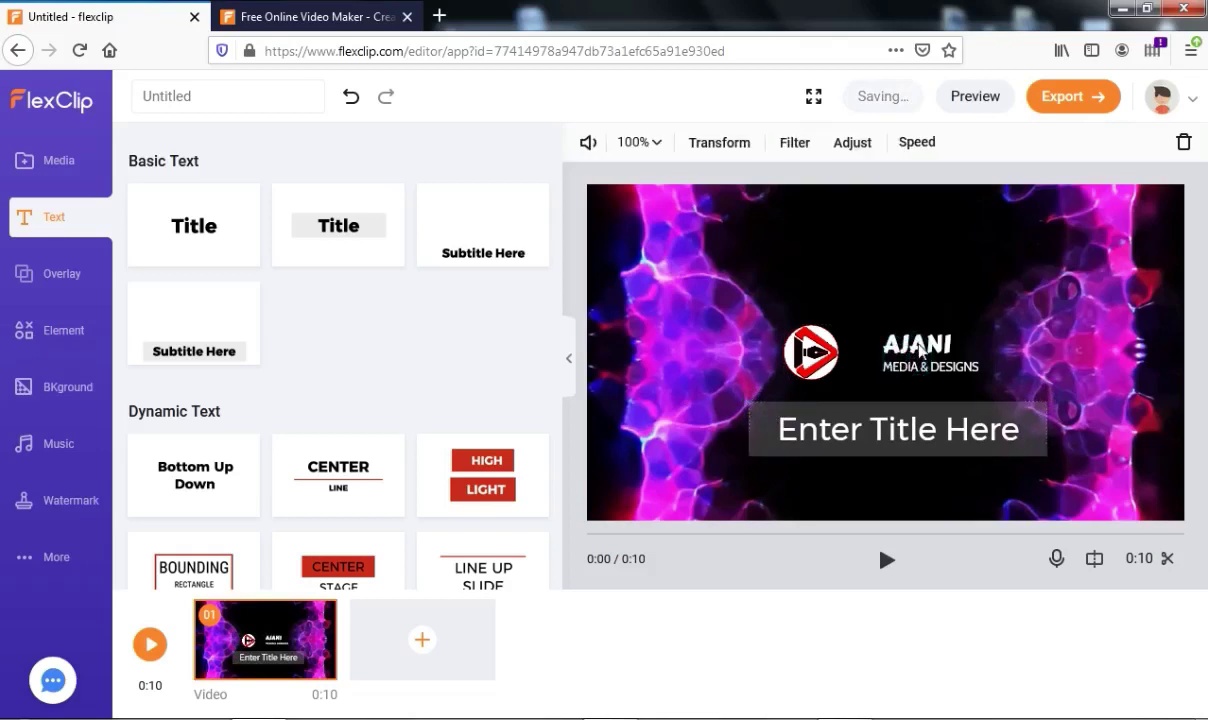
Delete the shaded placeholder title below the MEDIA & DESIGNS line.
left_click(918, 345)
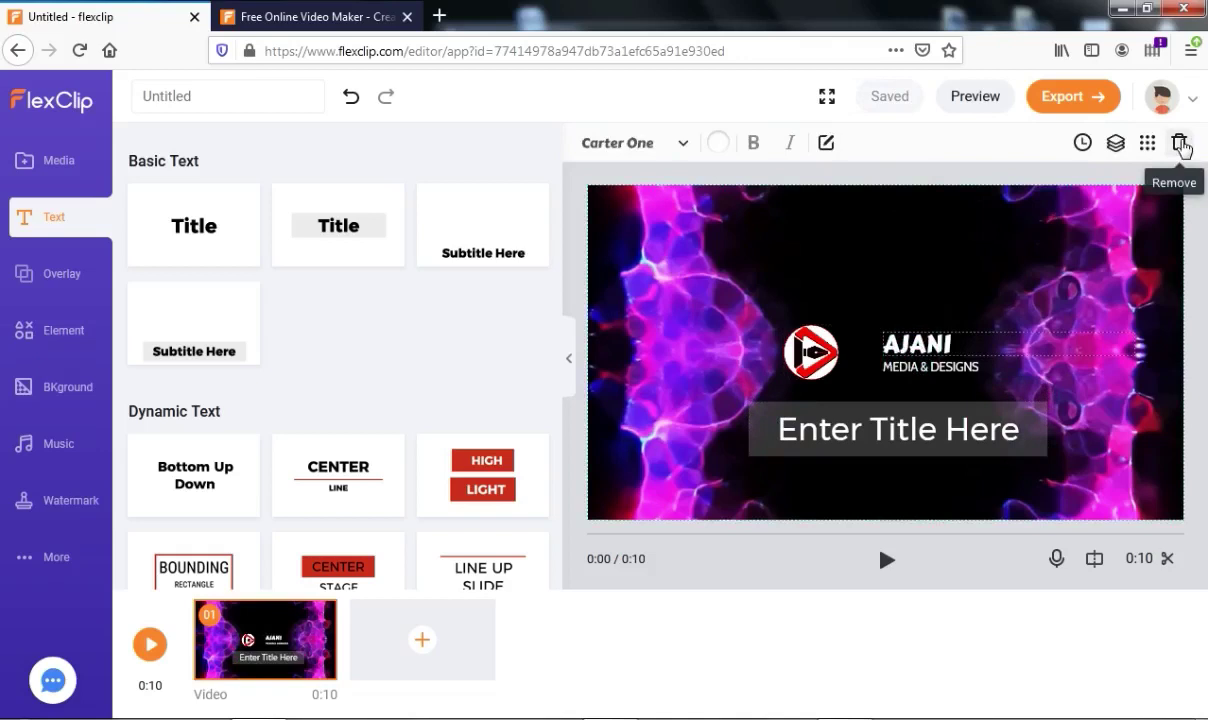
left_click(888, 432)
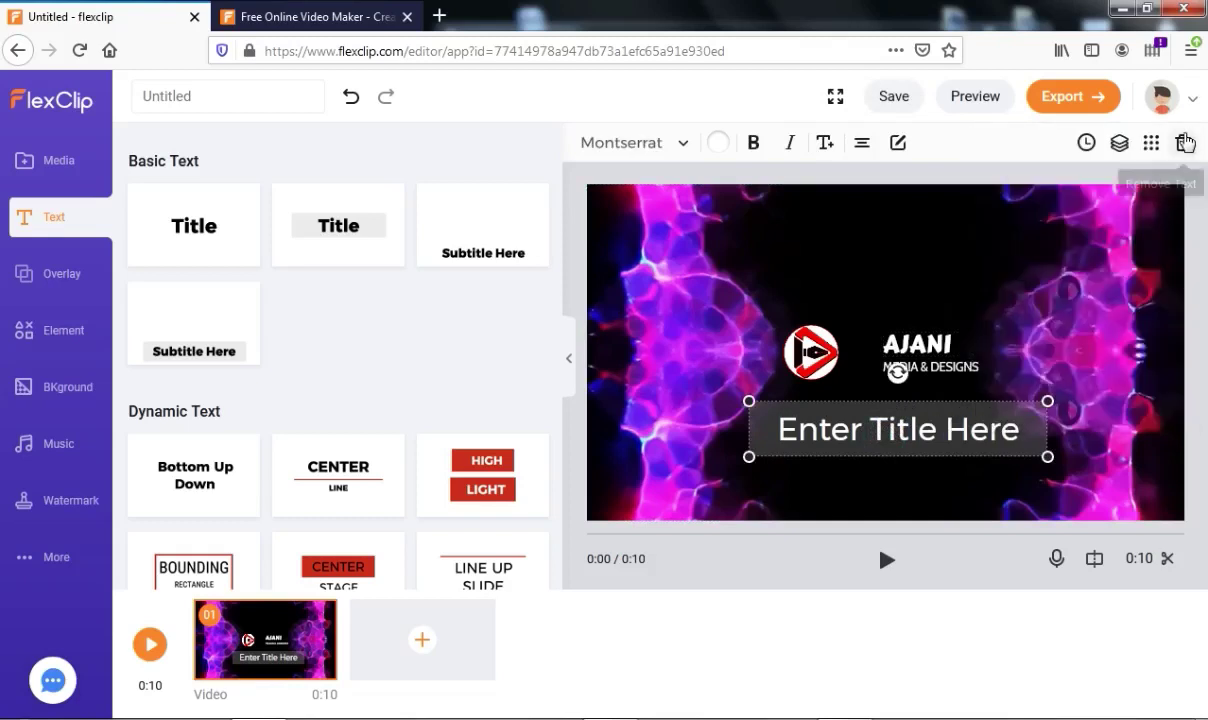
left_click(1185, 143)
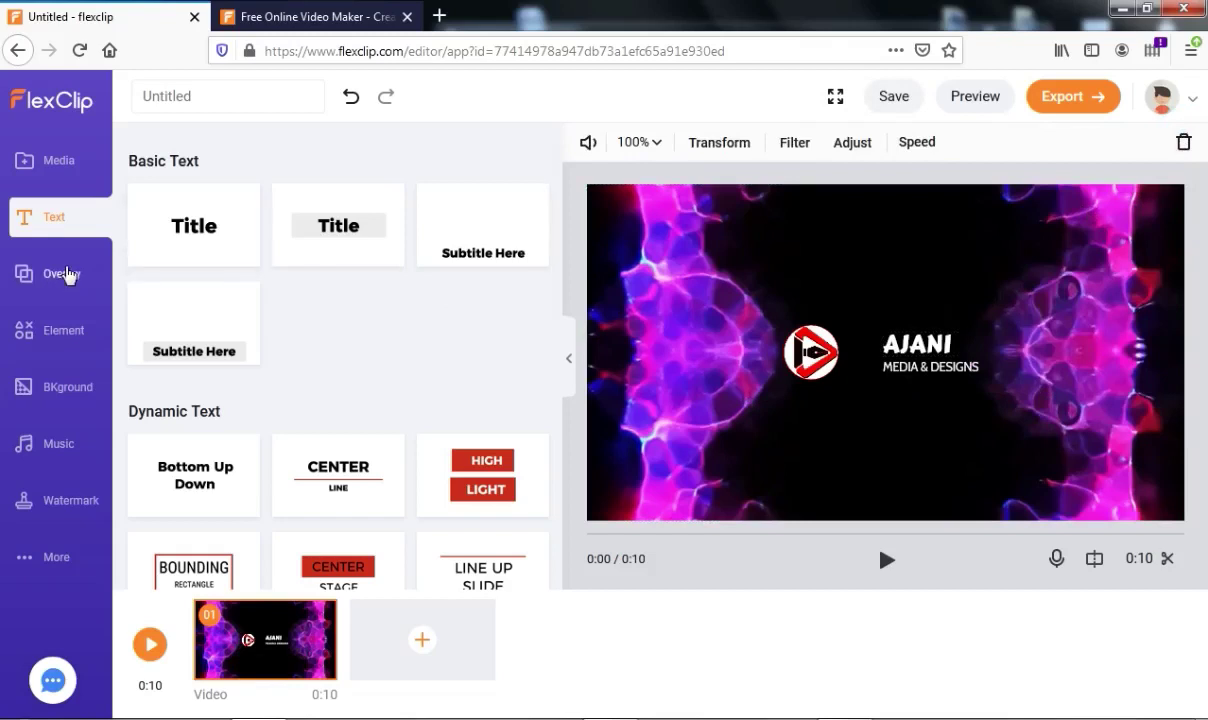
Try the logo overlay with social media icons and the Rectangle Spread Out text overlay, undoing each one.
left_click(52, 278)
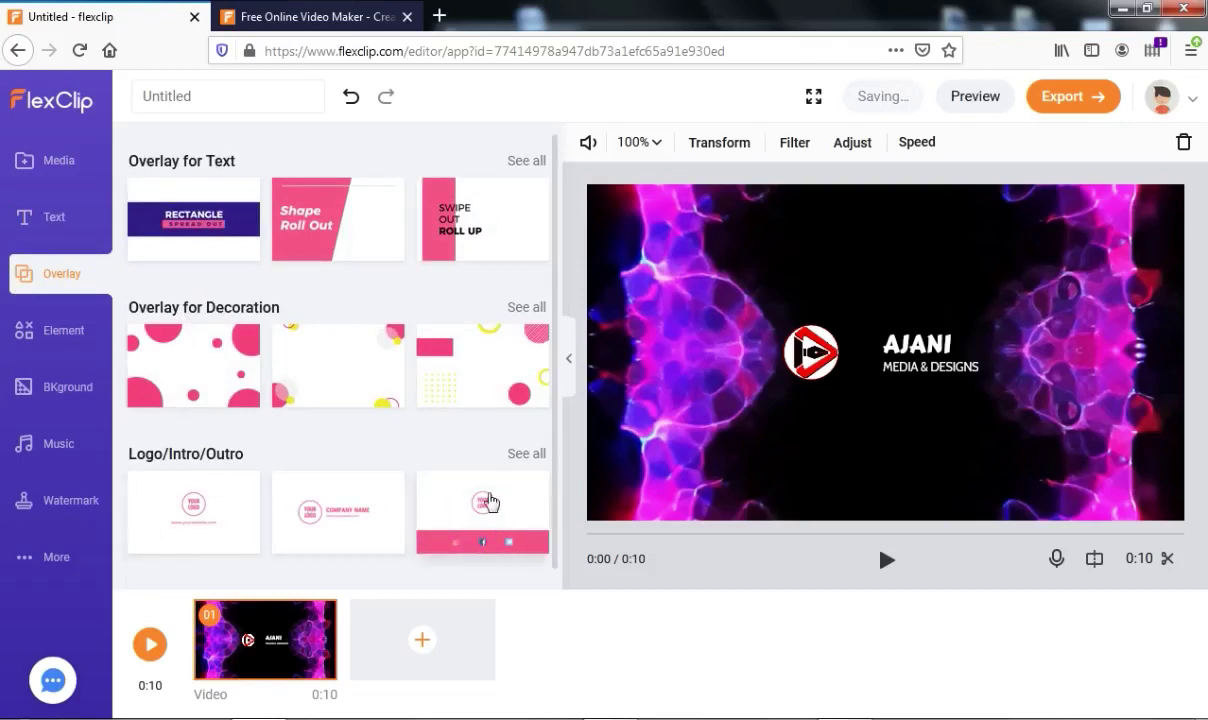
left_click(489, 520)
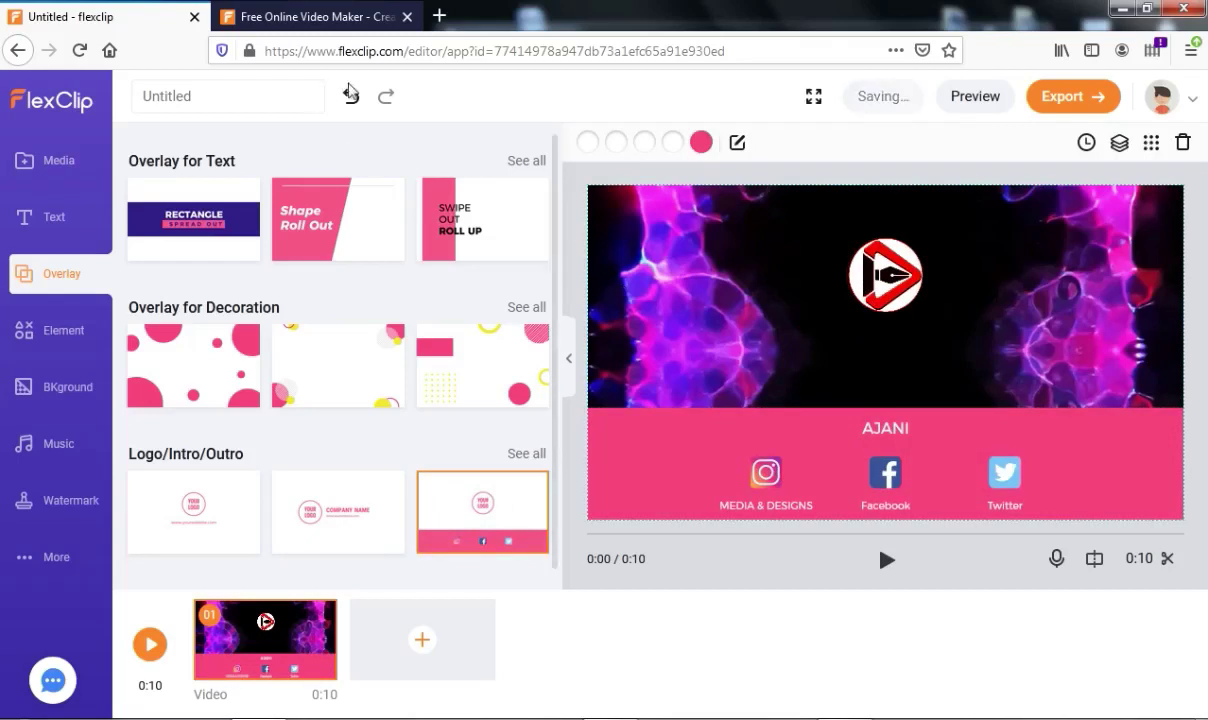
left_click(351, 97)
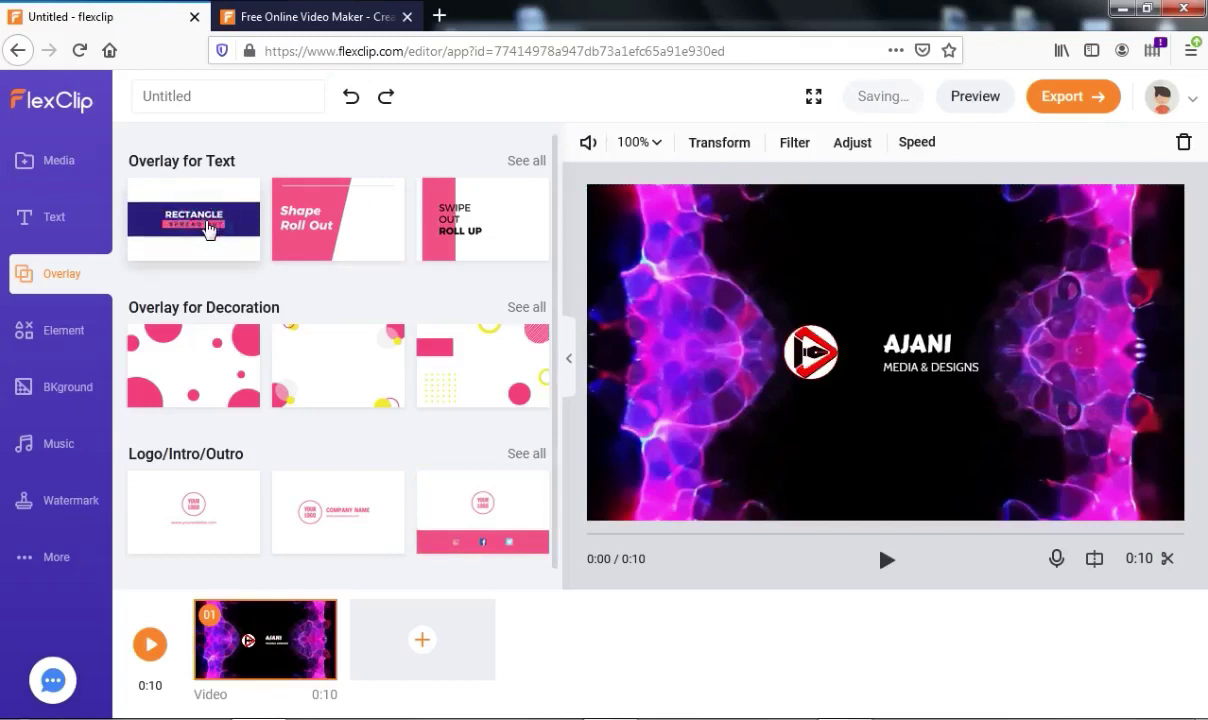
left_click(208, 228)
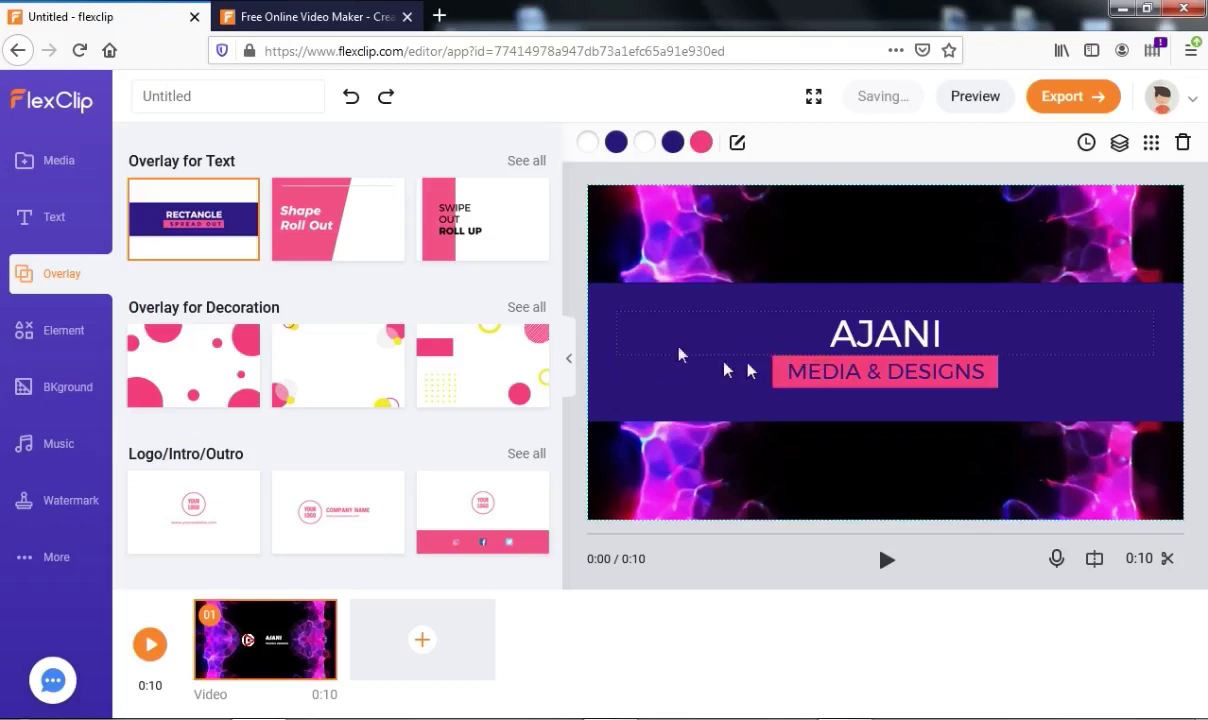
left_click(353, 96)
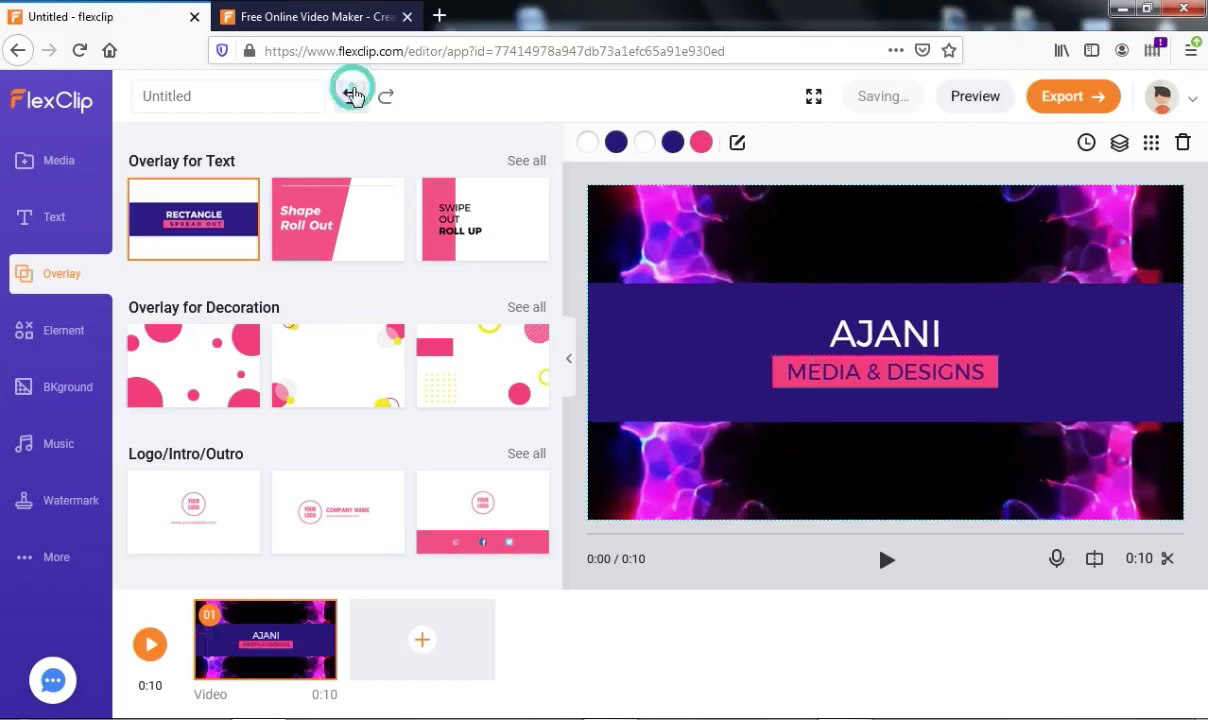
left_click(62, 335)
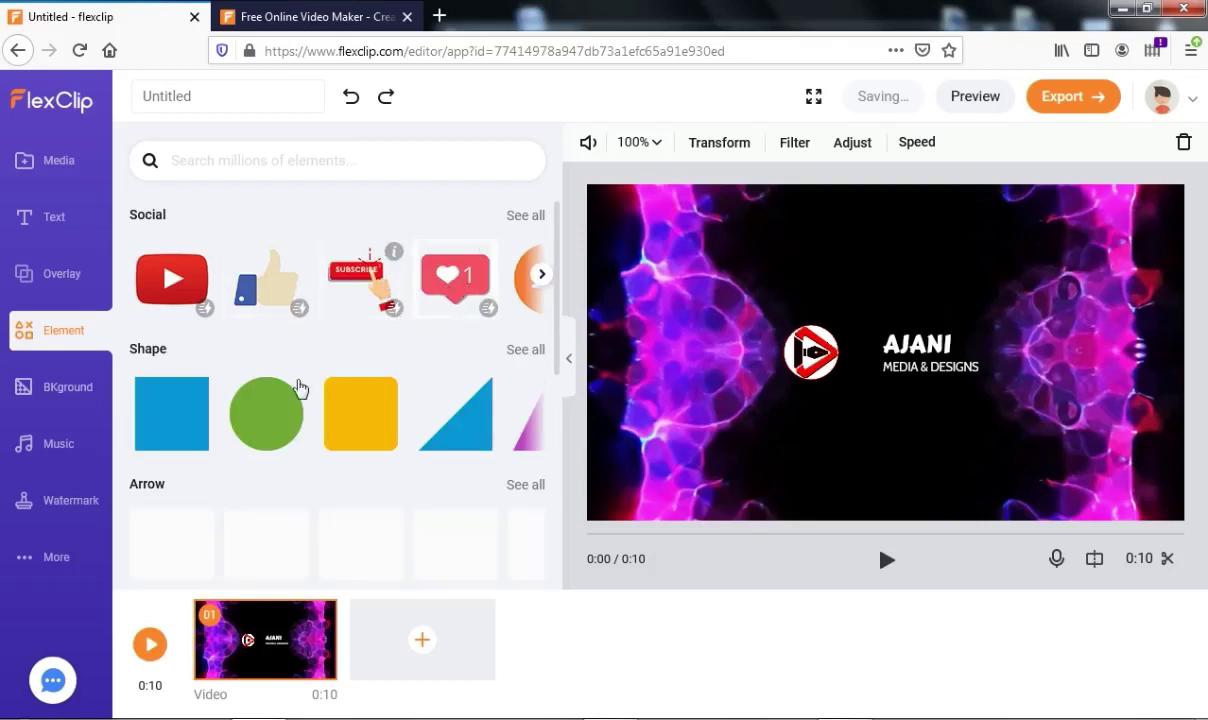
left_click(70, 390)
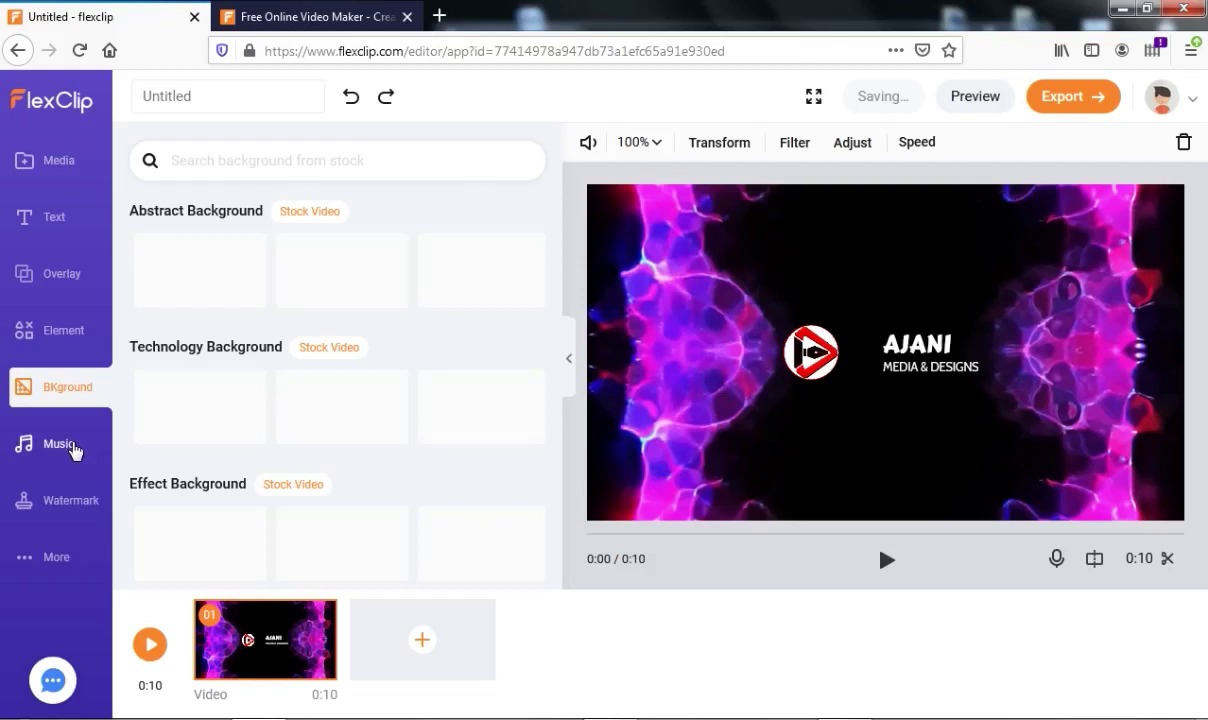
left_click(73, 450)
left_click(57, 447)
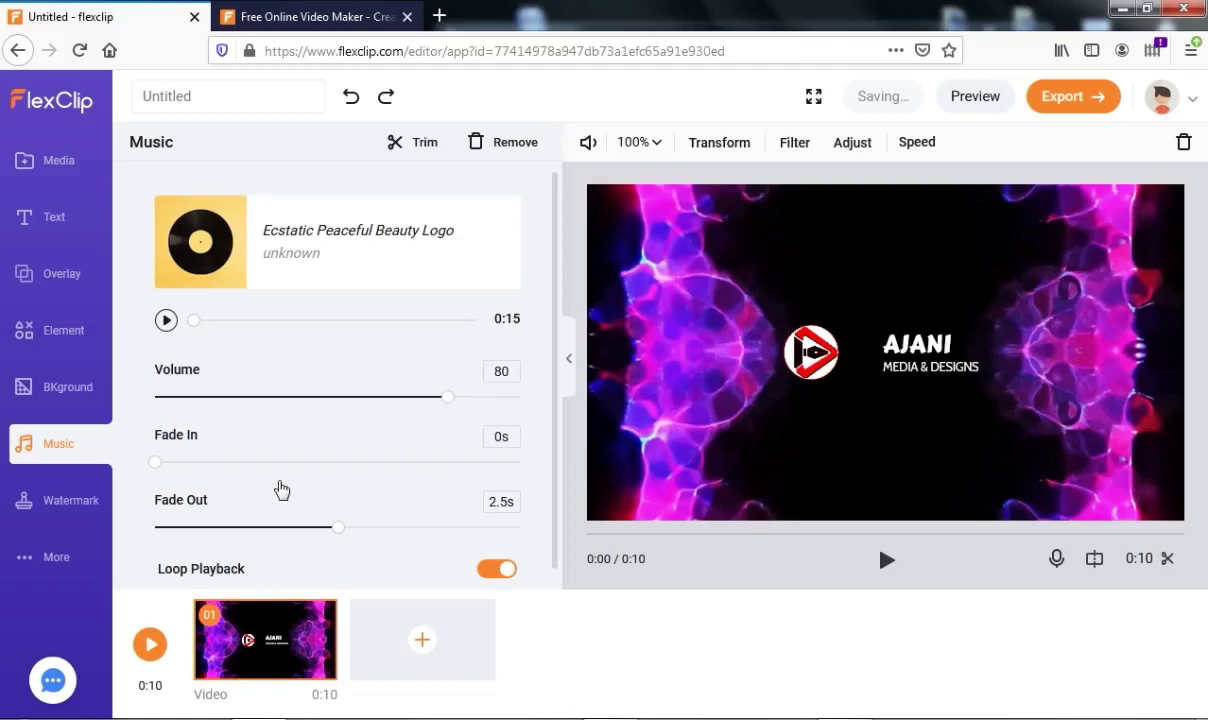
left_click(554, 448)
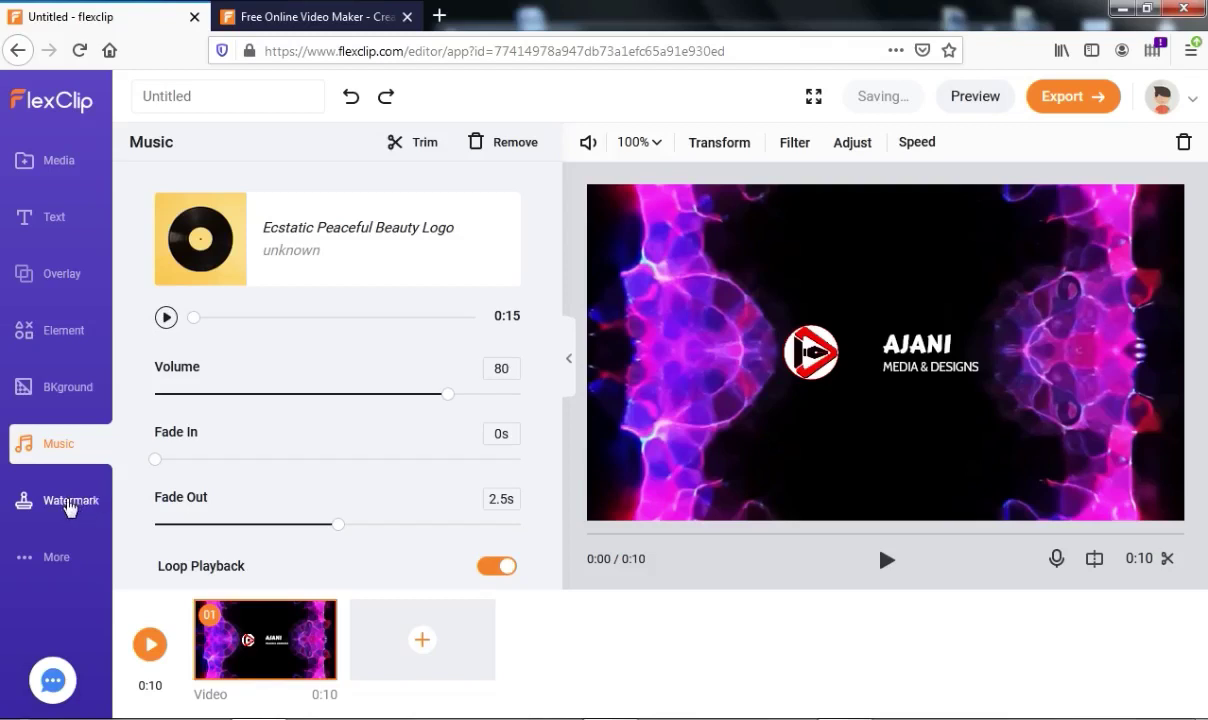
Try logo-3-png as an image watermark on the video and remove it again.
left_click(69, 507)
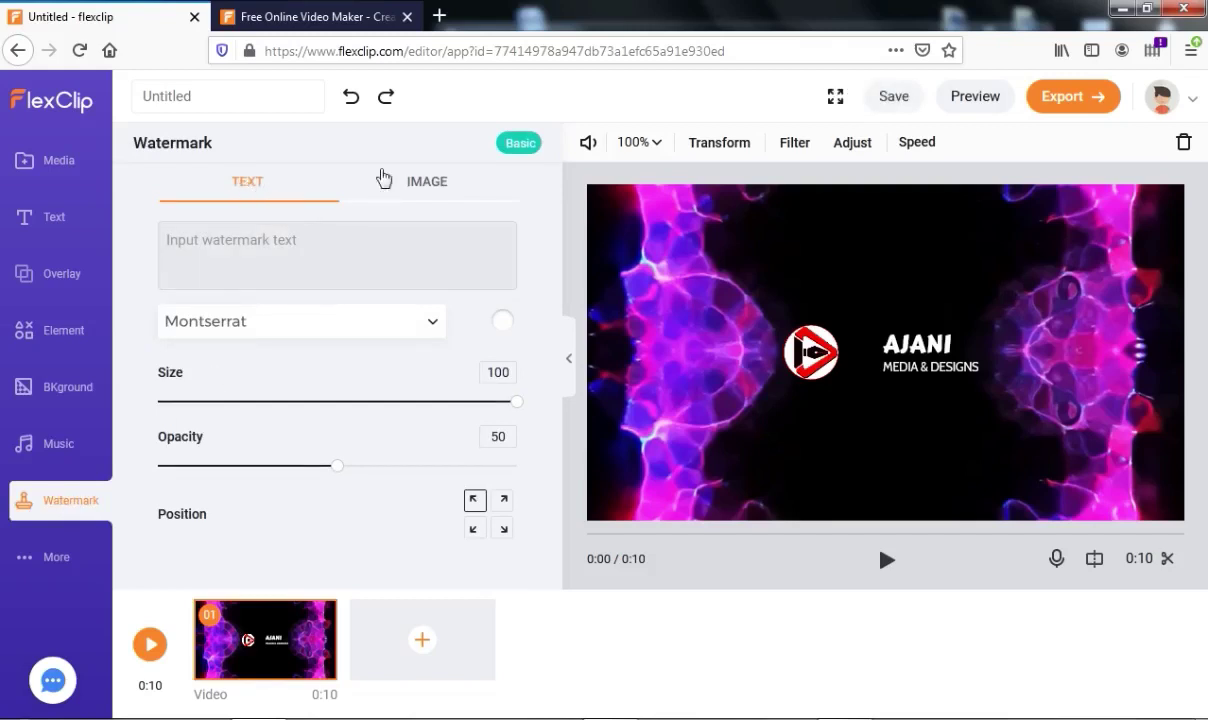
left_click(437, 193)
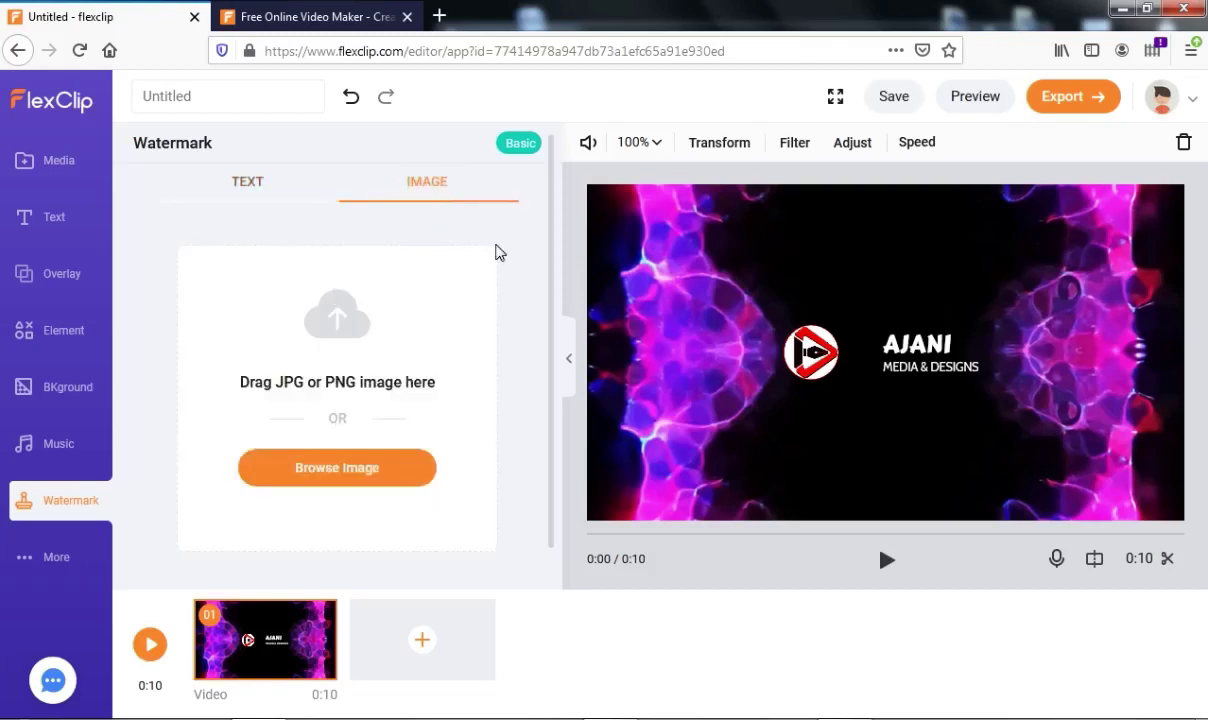
left_click(790, 350)
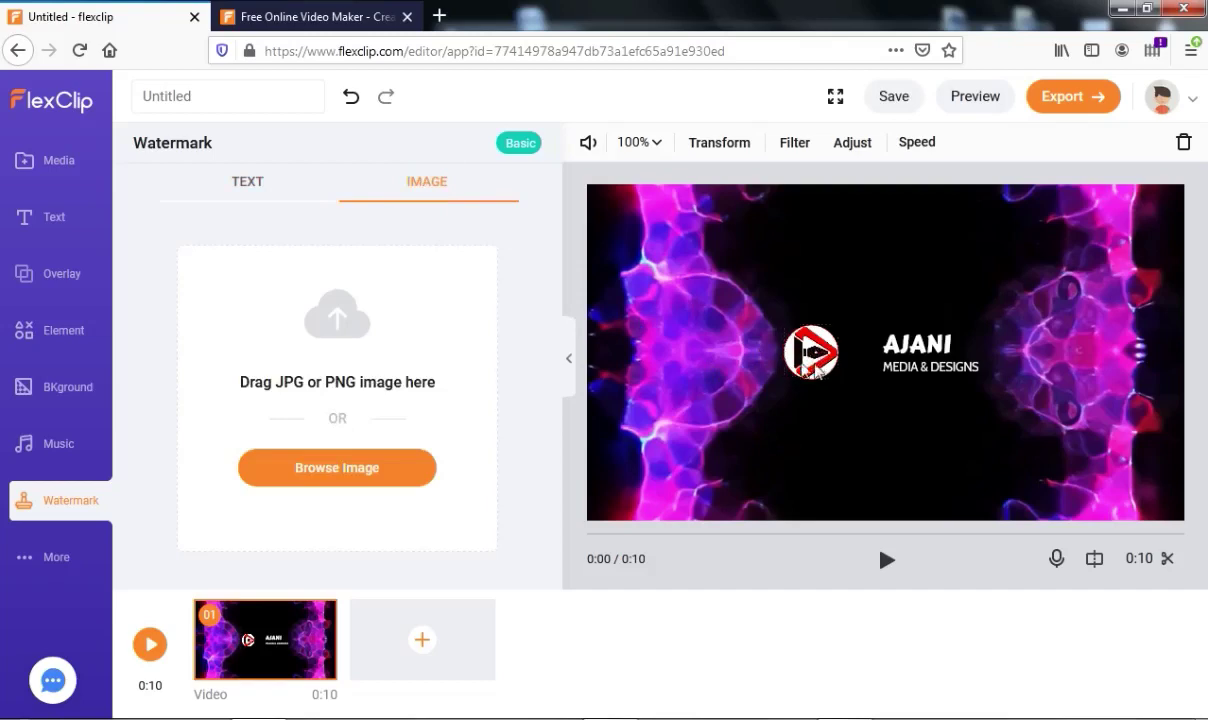
left_click(366, 477)
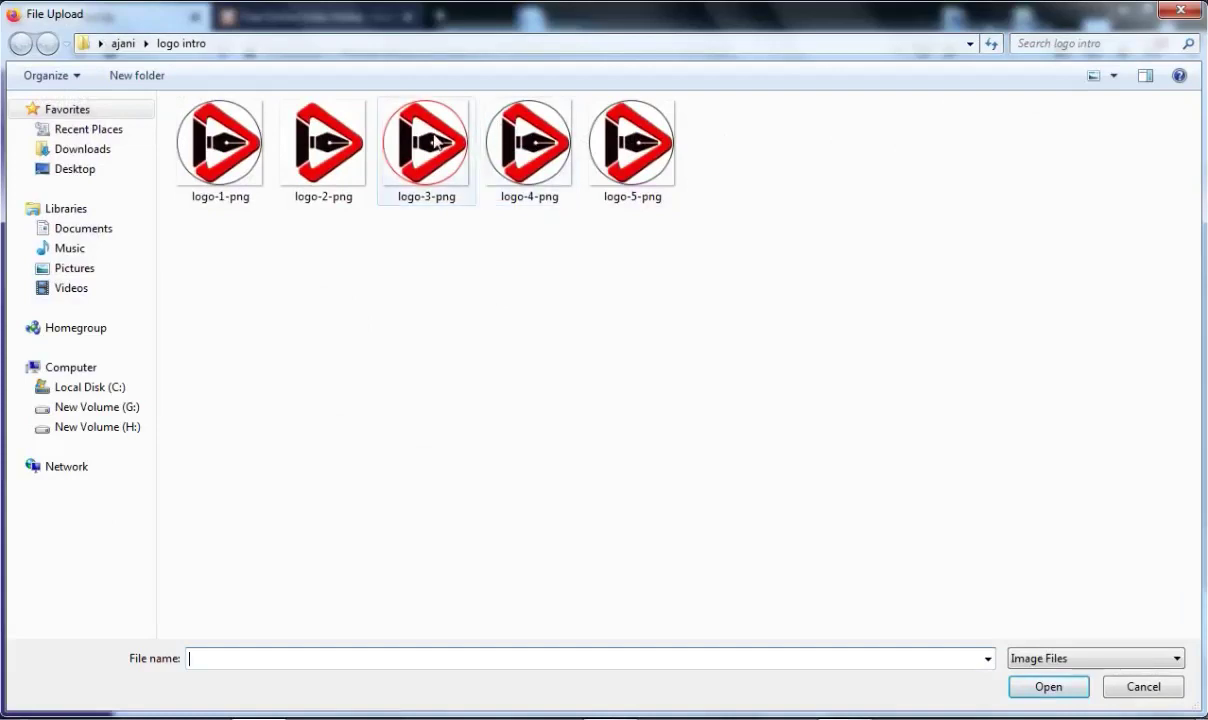
left_click(432, 138)
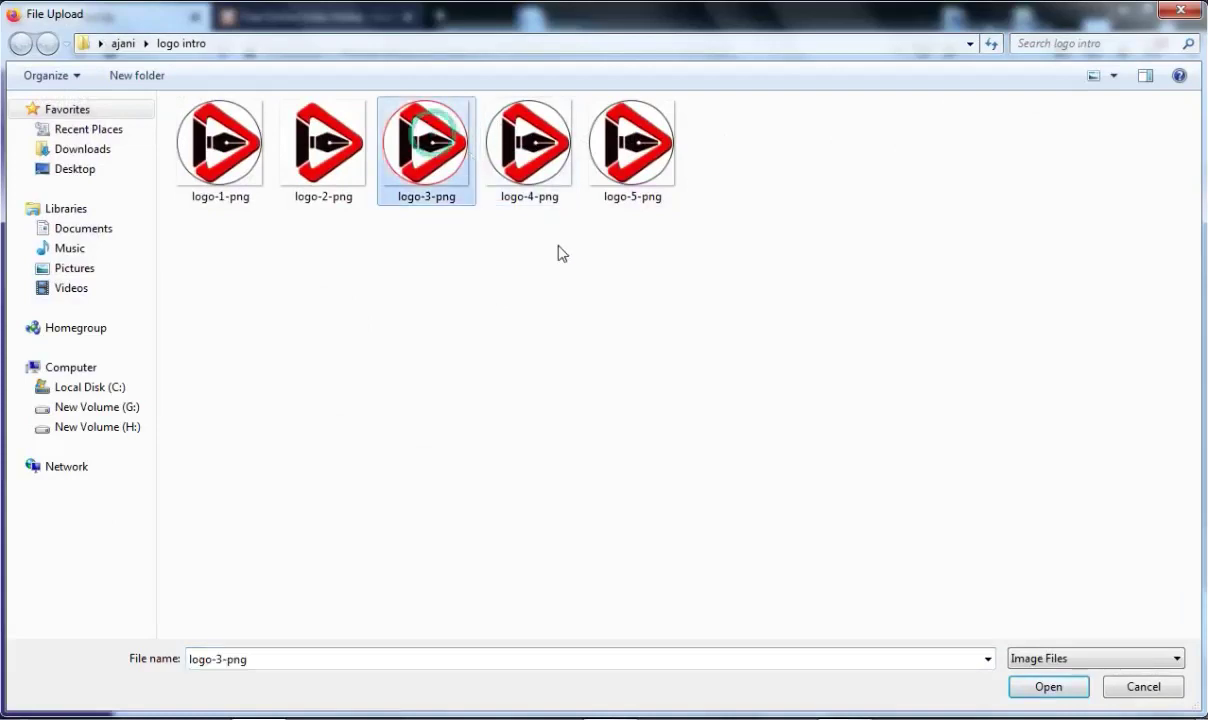
left_click(1045, 687)
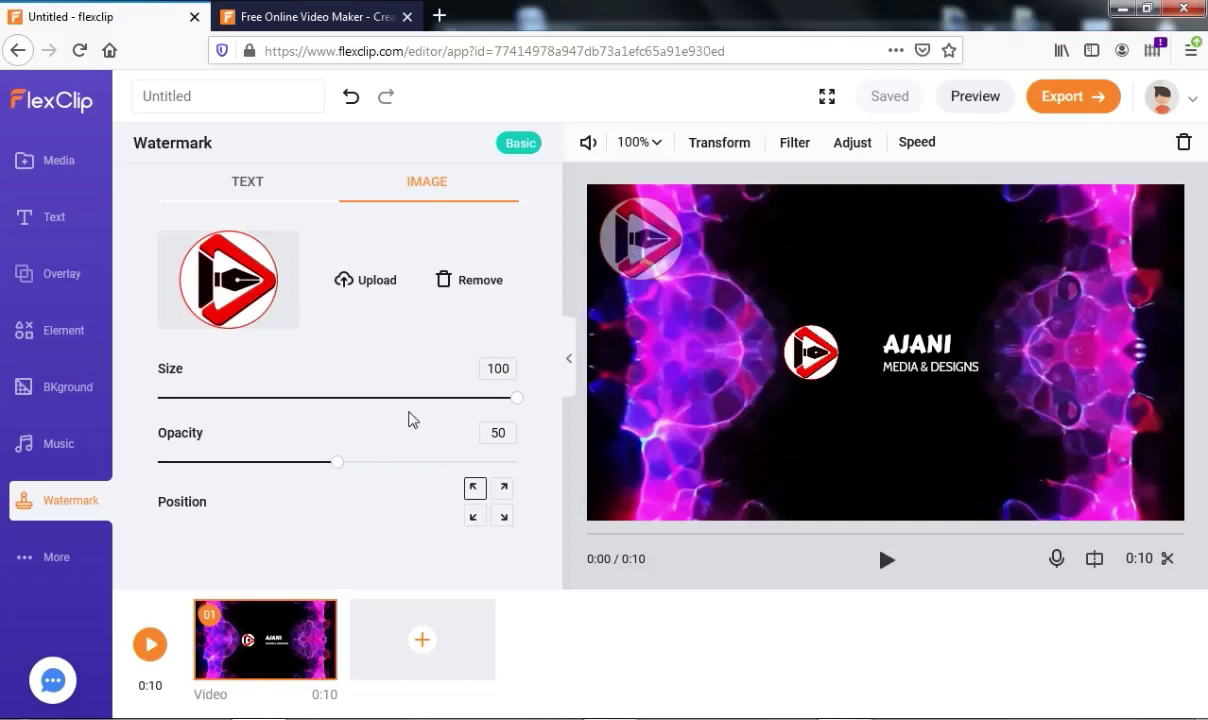
left_click(460, 280)
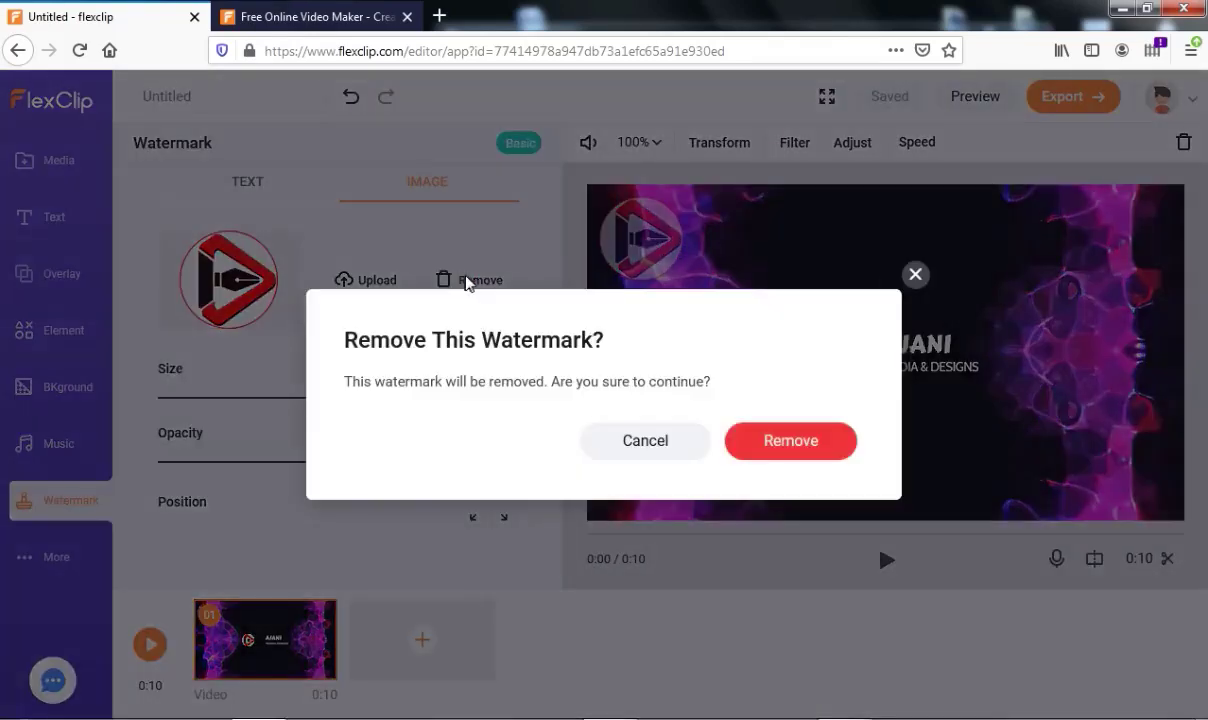
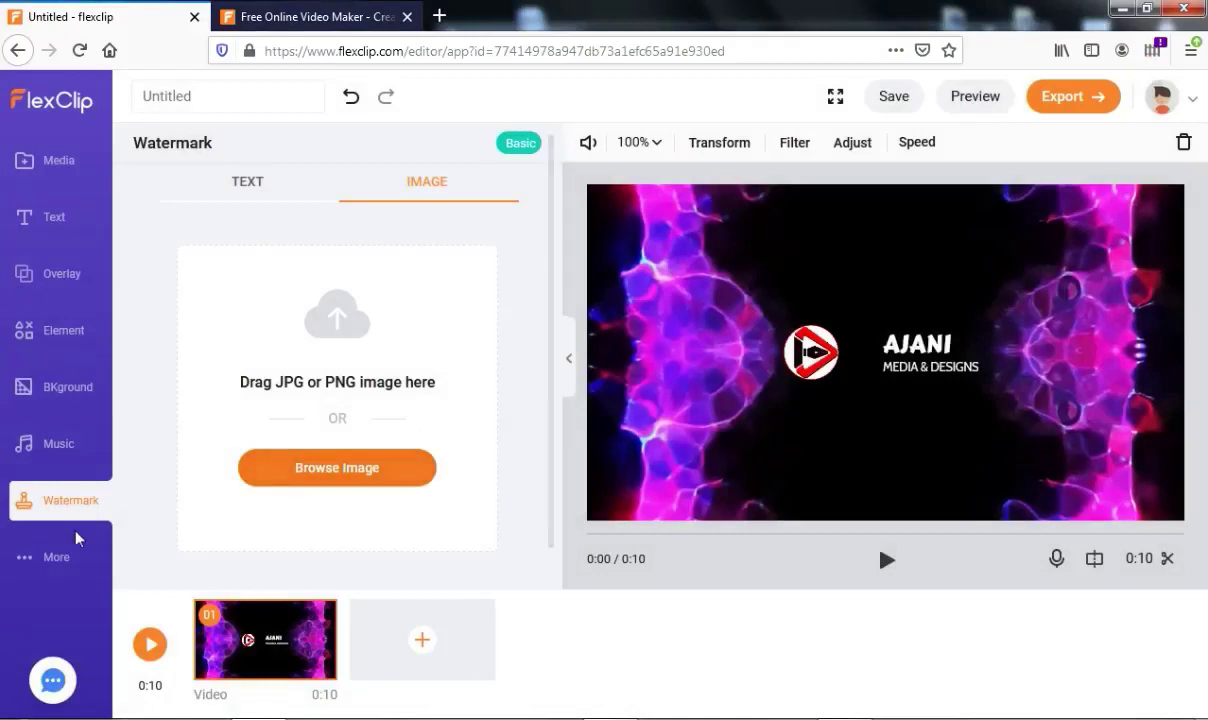
Try the 1:1, 9:16, 4:5 and 21:9 aspect ratios on the video and return to 16:9.
left_click(55, 559)
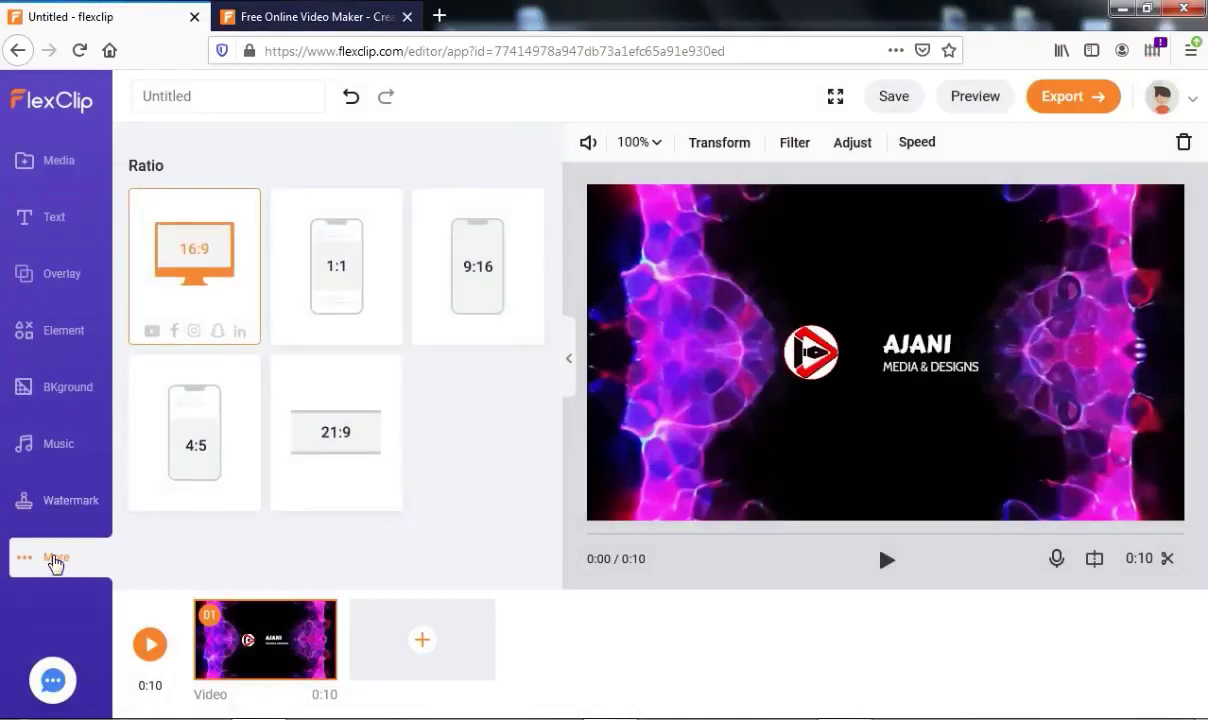
left_click(224, 250)
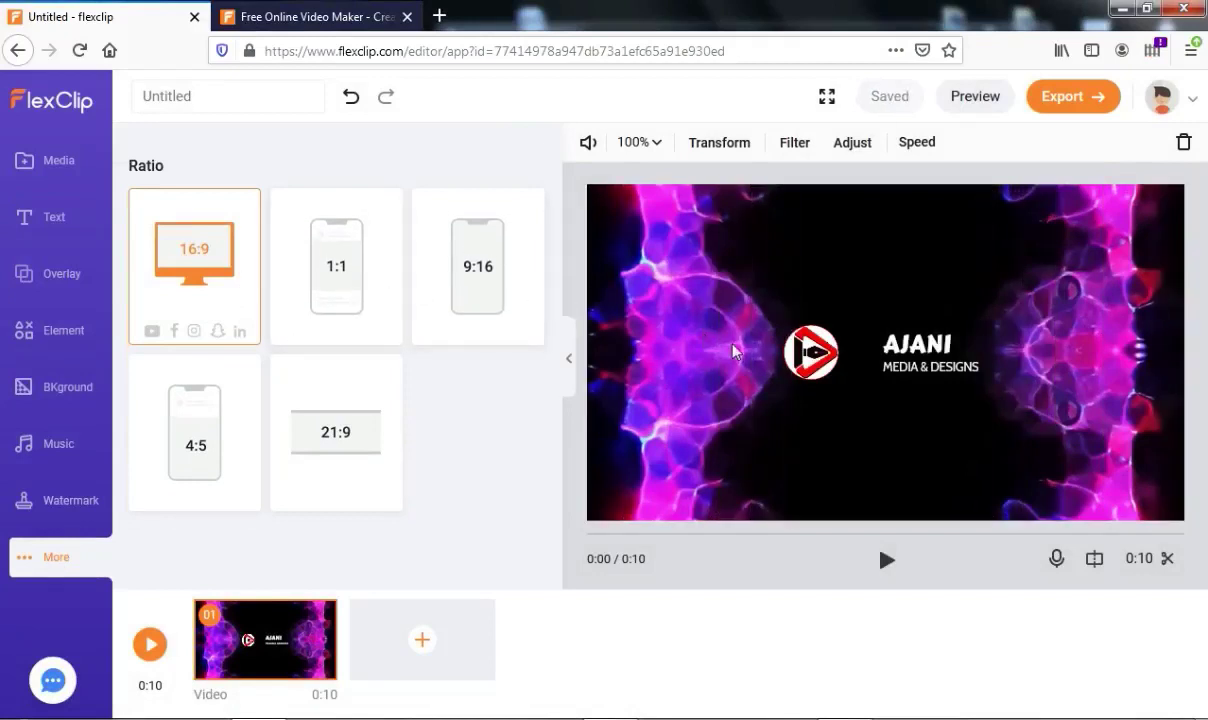
left_click(335, 265)
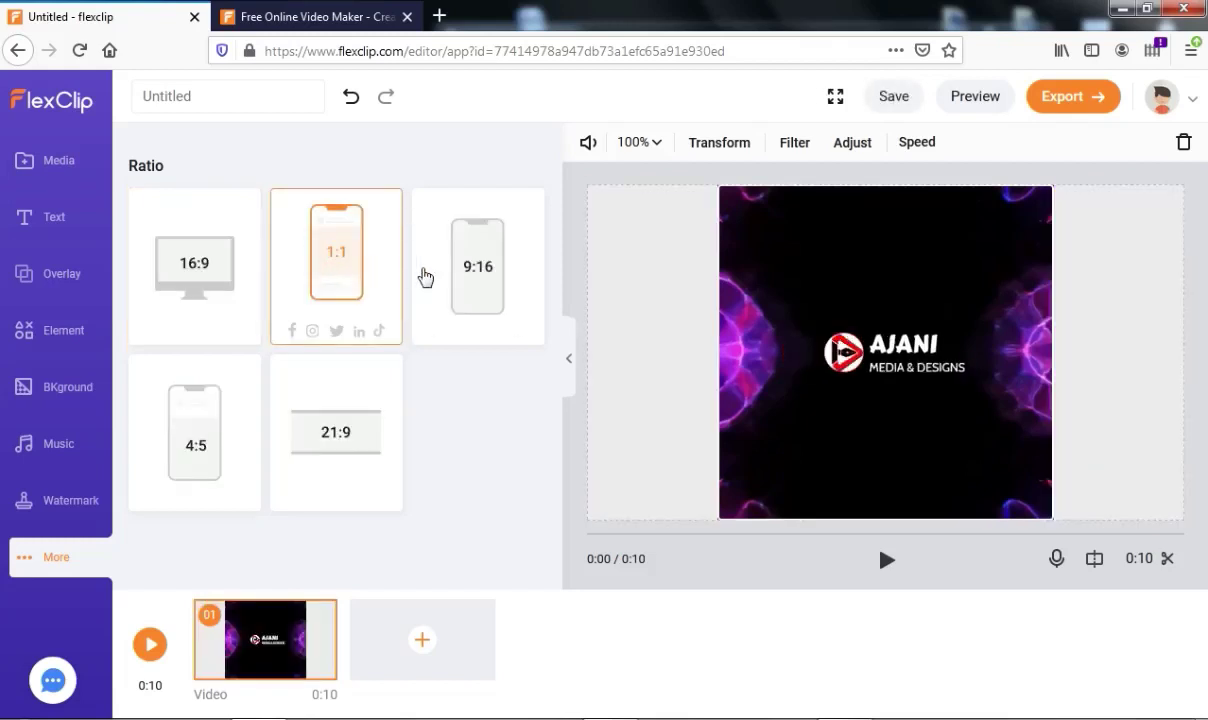
left_click(479, 272)
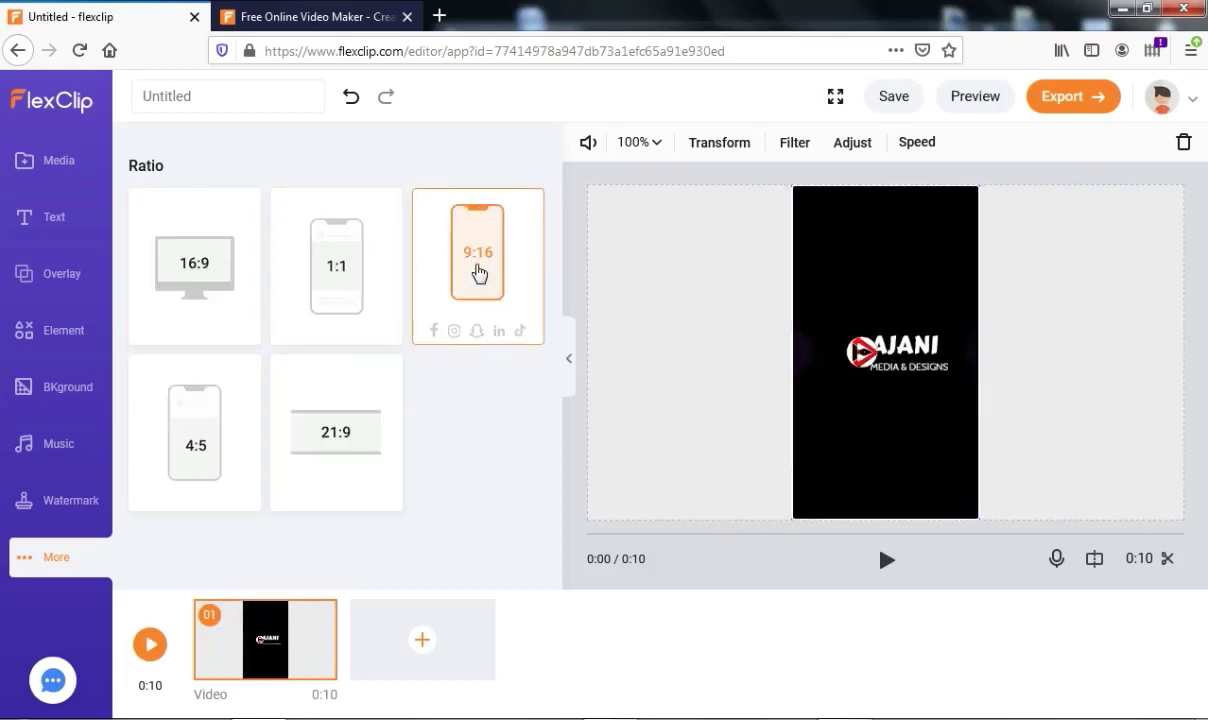
left_click(208, 416)
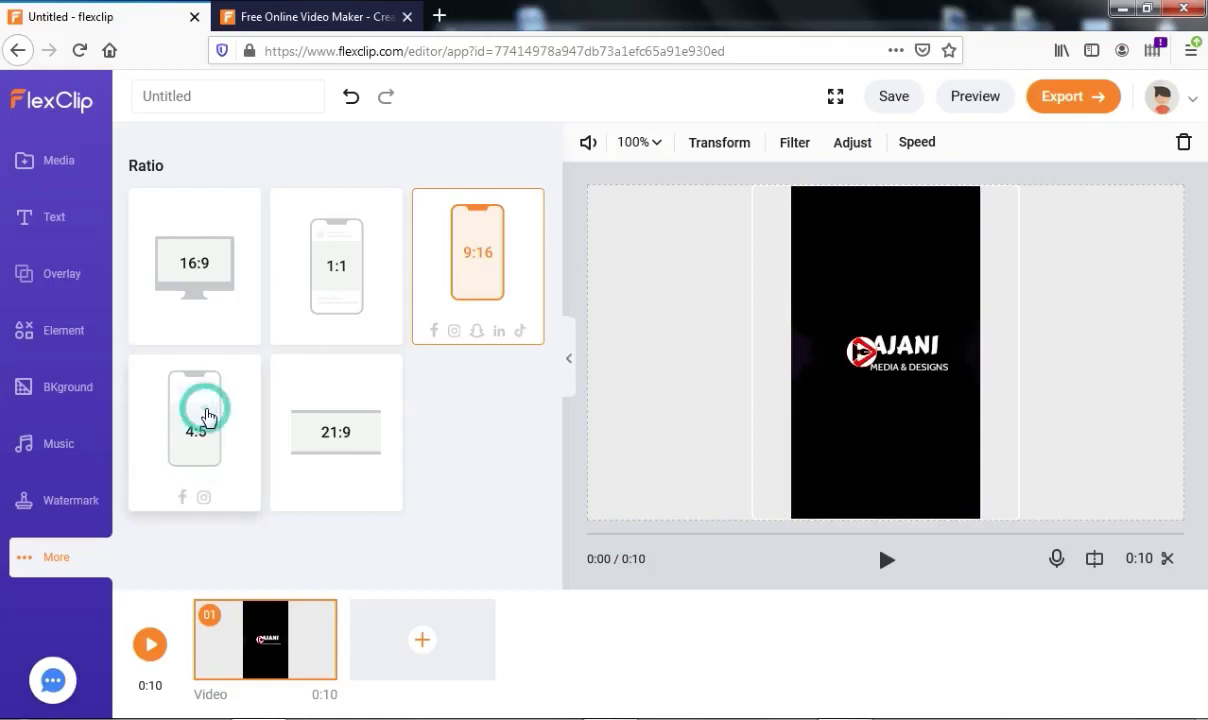
left_click(341, 440)
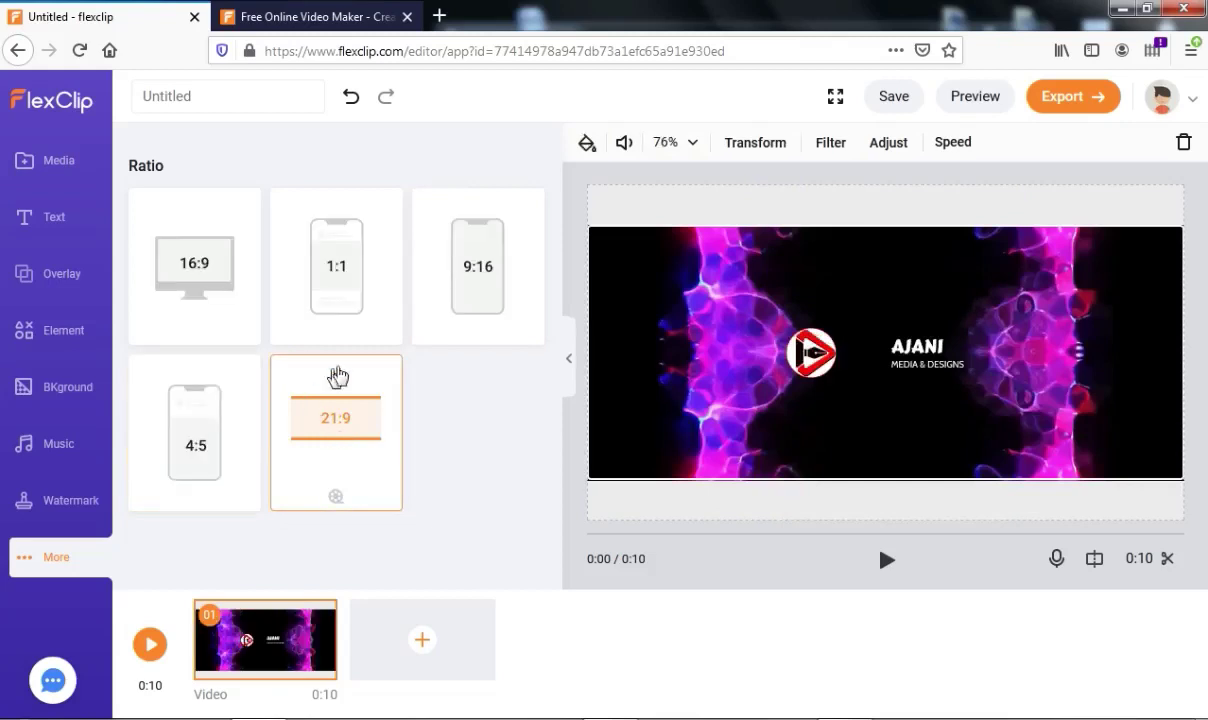
left_click(190, 267)
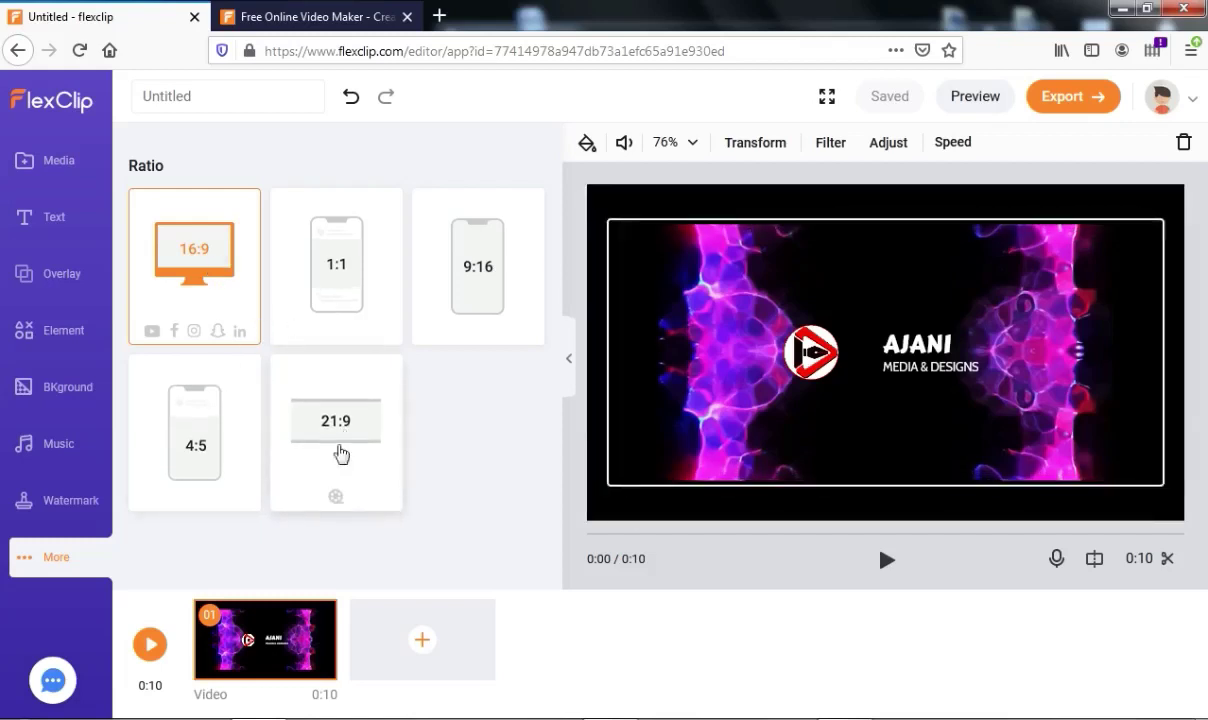
Duplicate the intro scene three times in the storyboard.
mouse_move(291, 630)
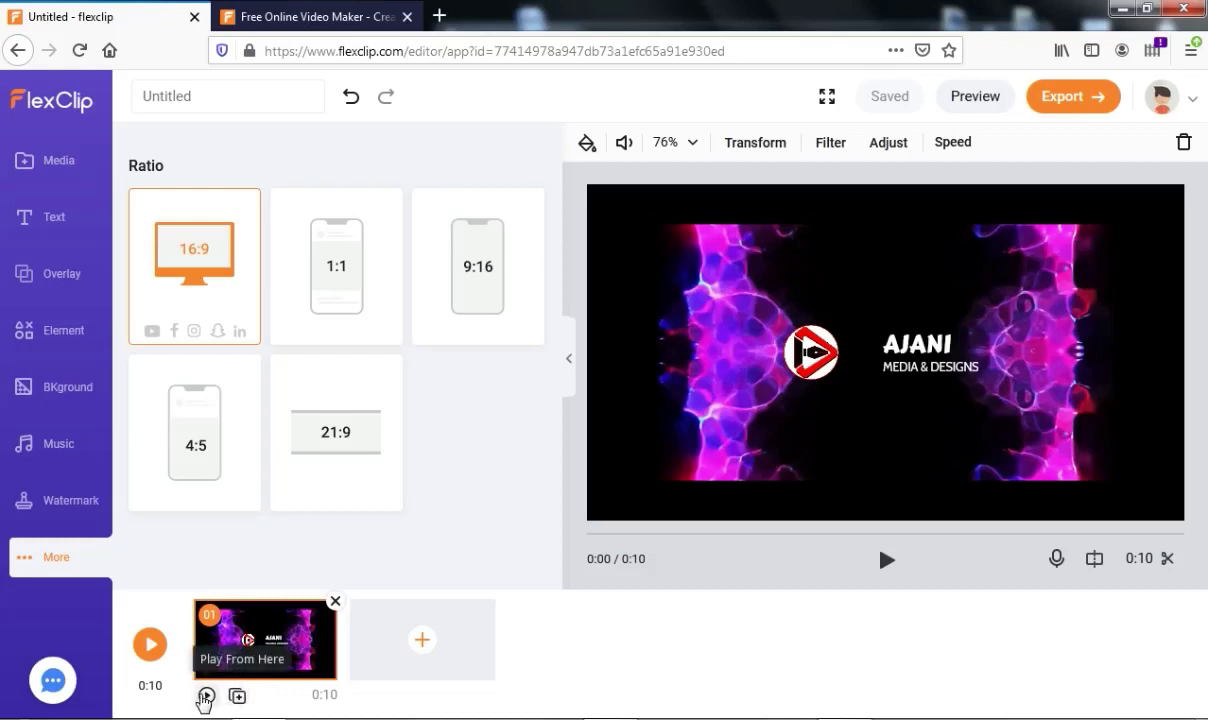
left_click(238, 697)
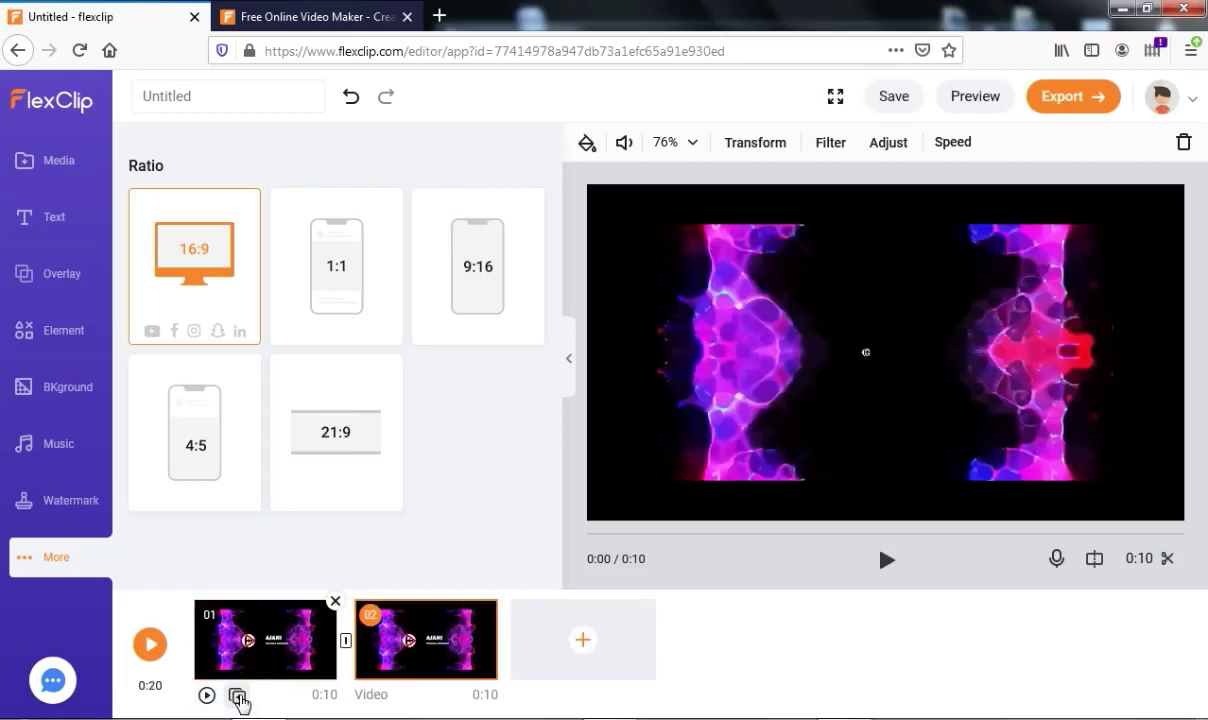
left_click(238, 697)
left_click(238, 697)
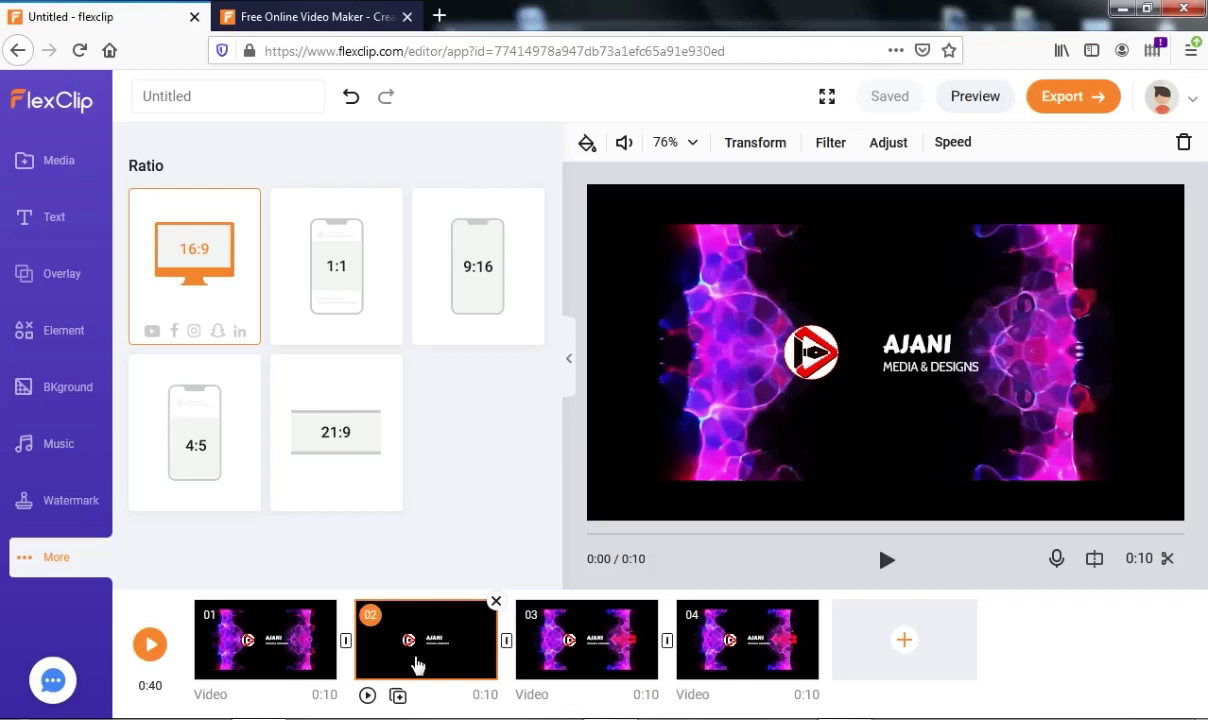
Apply the Wipe Up transition between the first and second scenes.
left_click(345, 642)
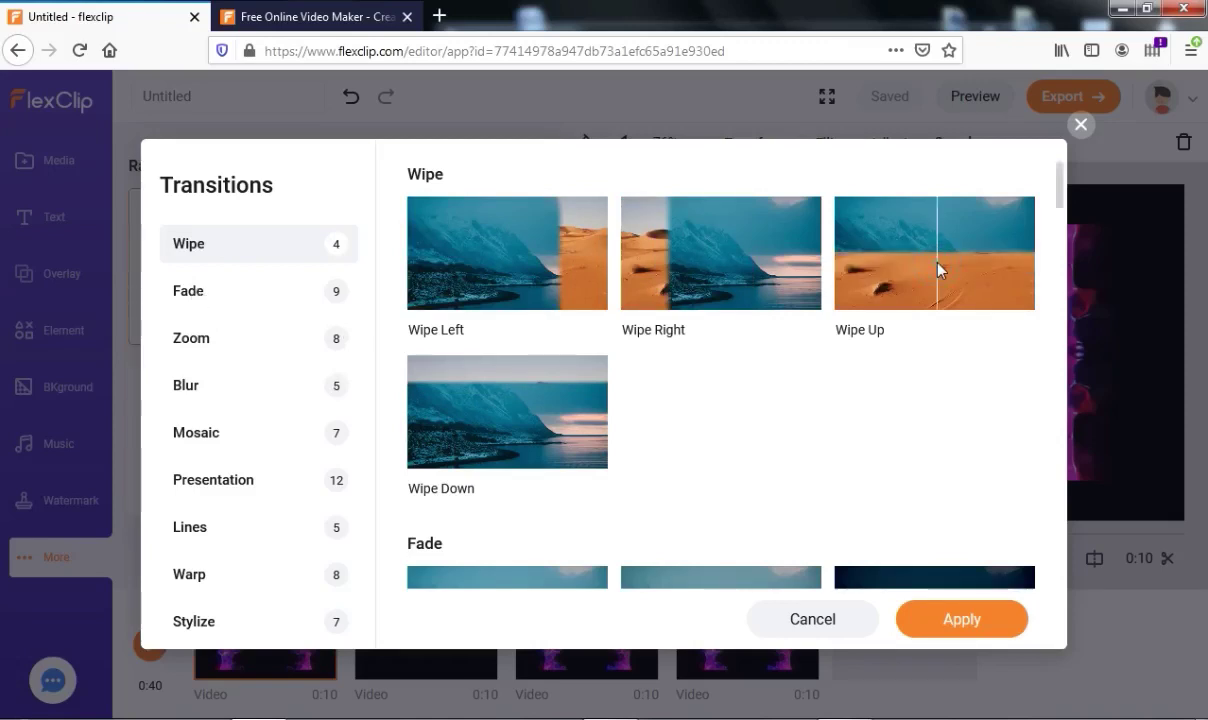
left_click(906, 273)
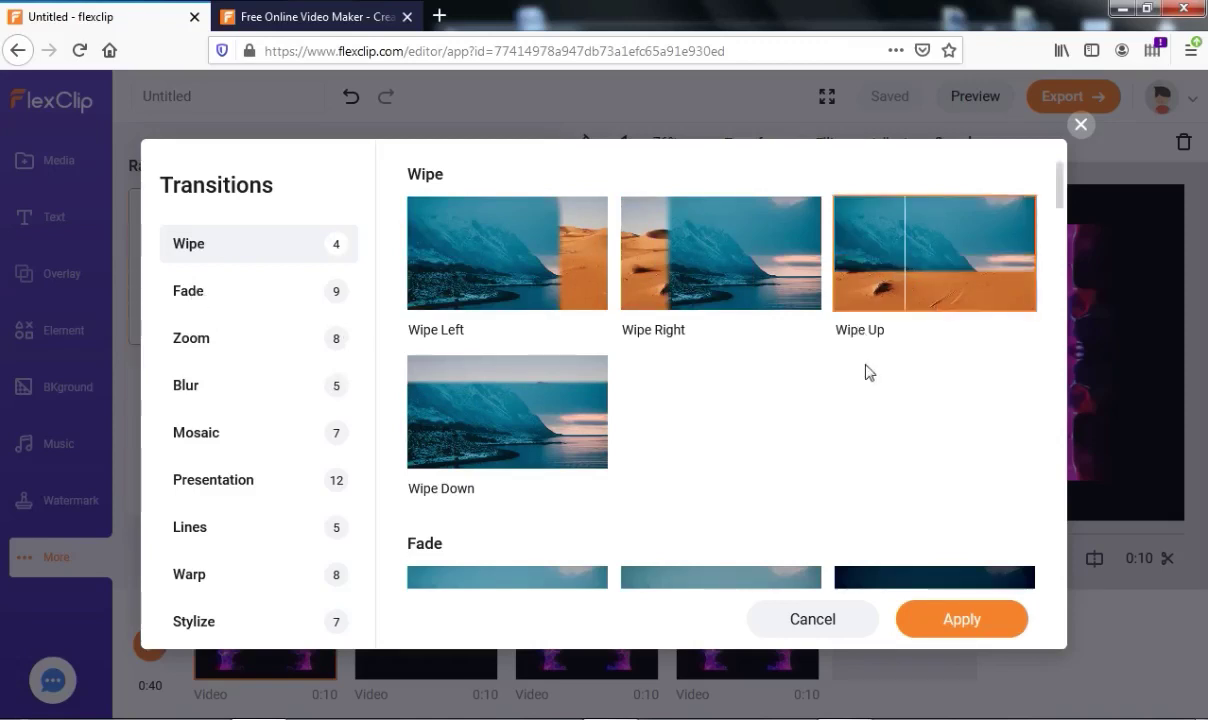
left_click(962, 620)
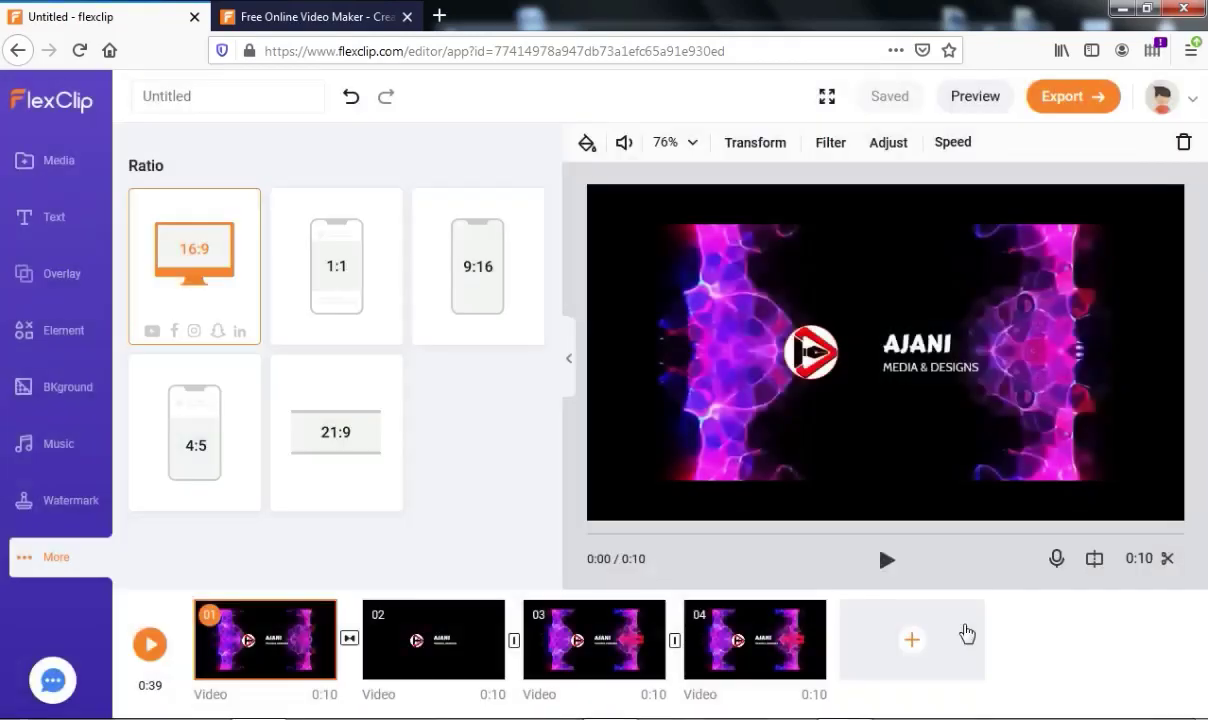
mouse_move(828, 620)
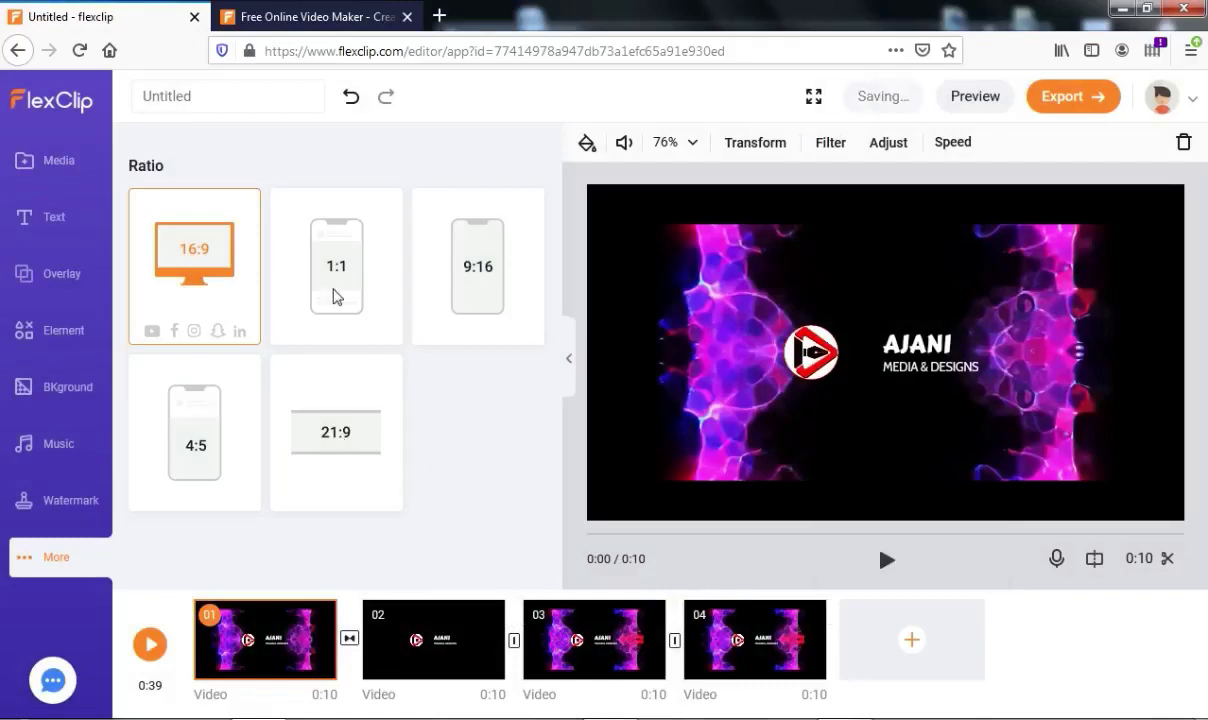
left_click(66, 169)
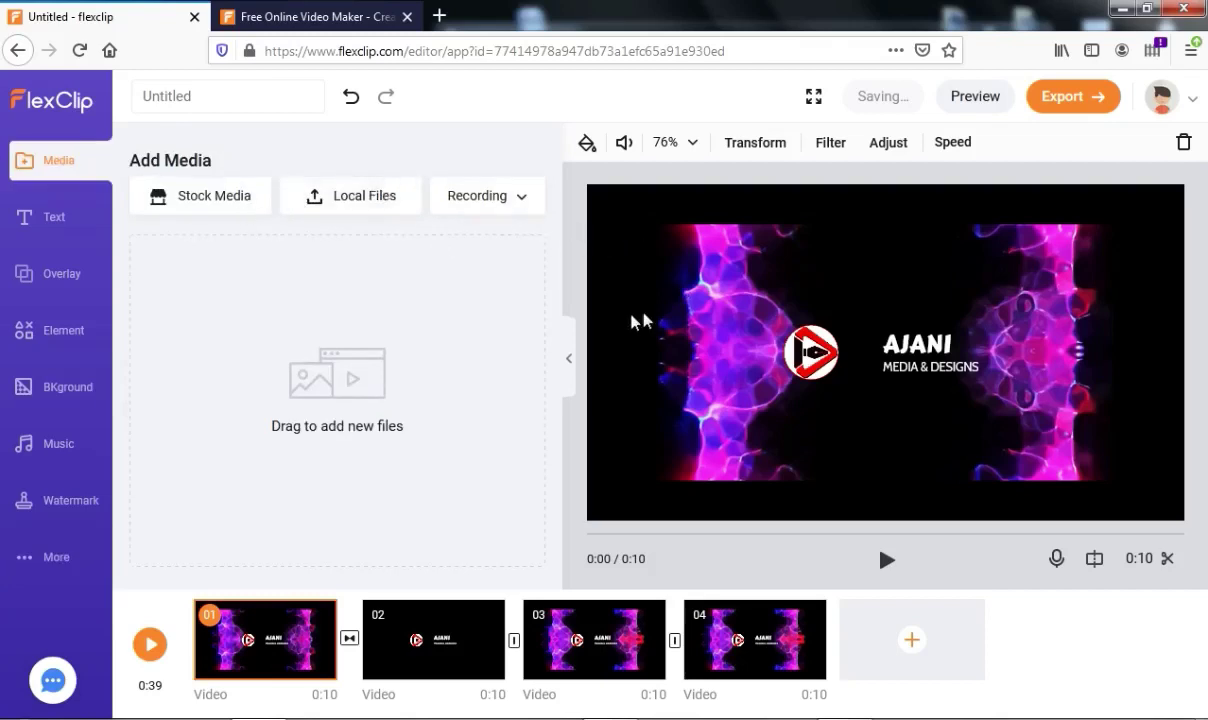
left_click(519, 199)
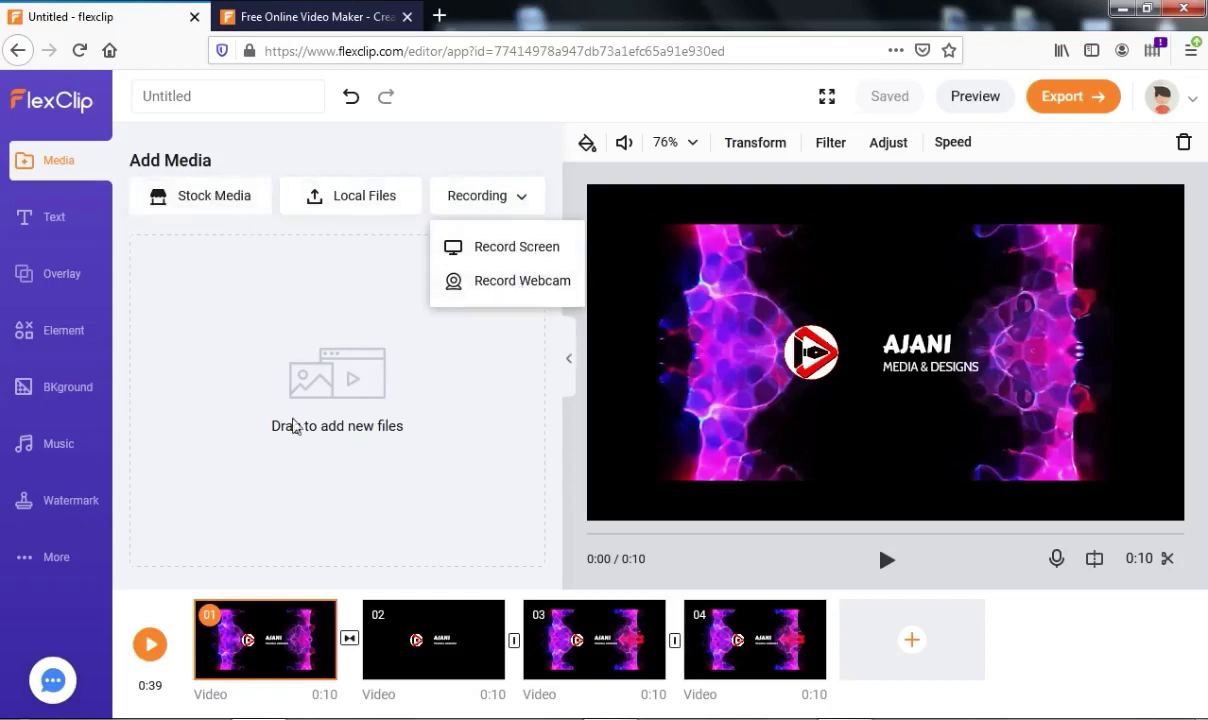
left_click(607, 545)
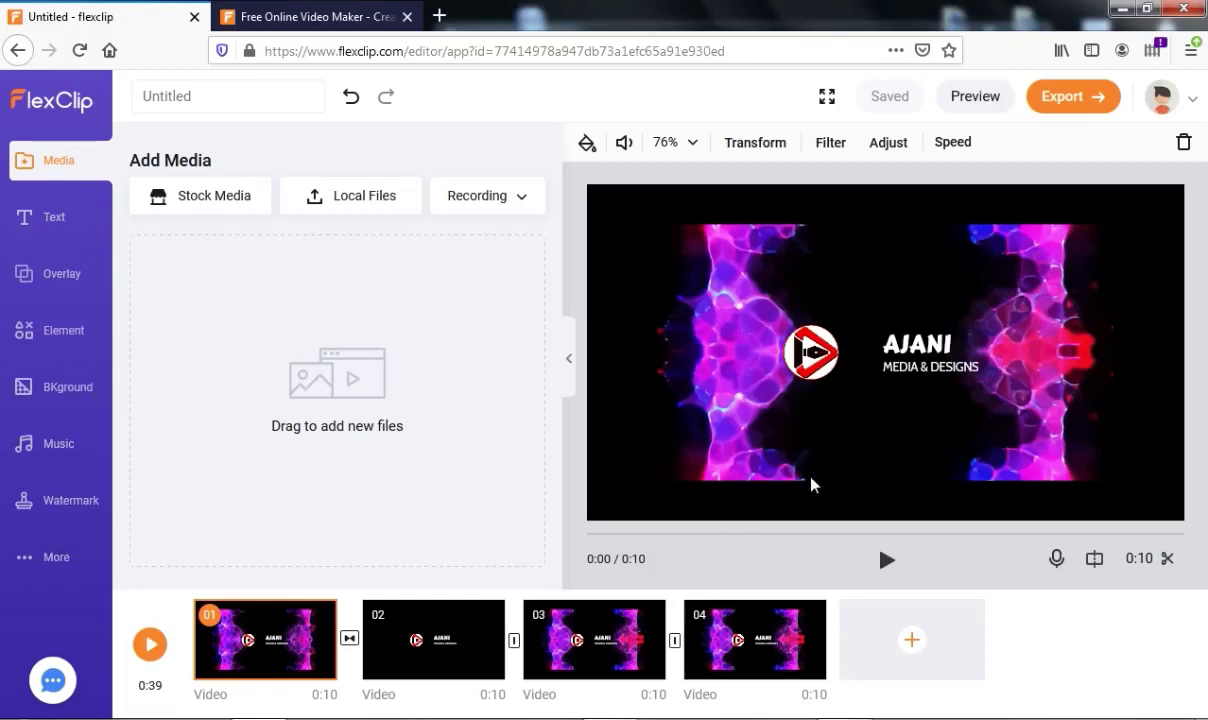
left_click(888, 142)
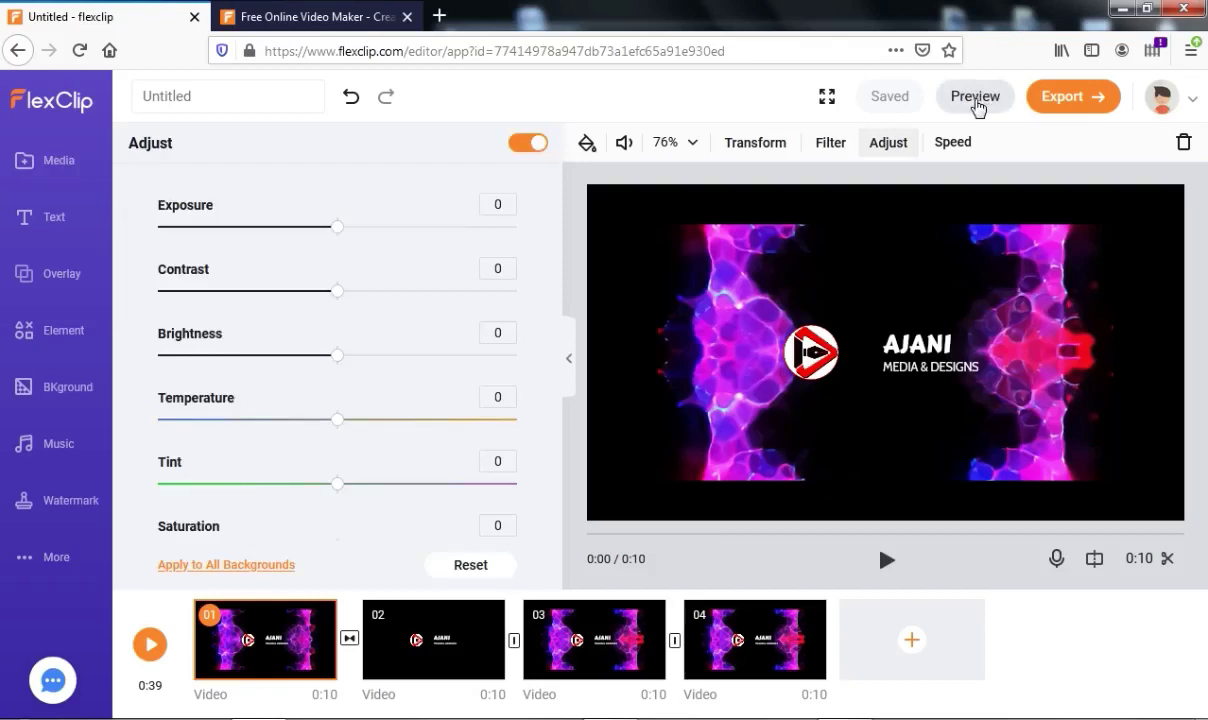
Set up the MP4 export at 1080p, using the free option that adds a FlexClip intro.
left_click(1079, 106)
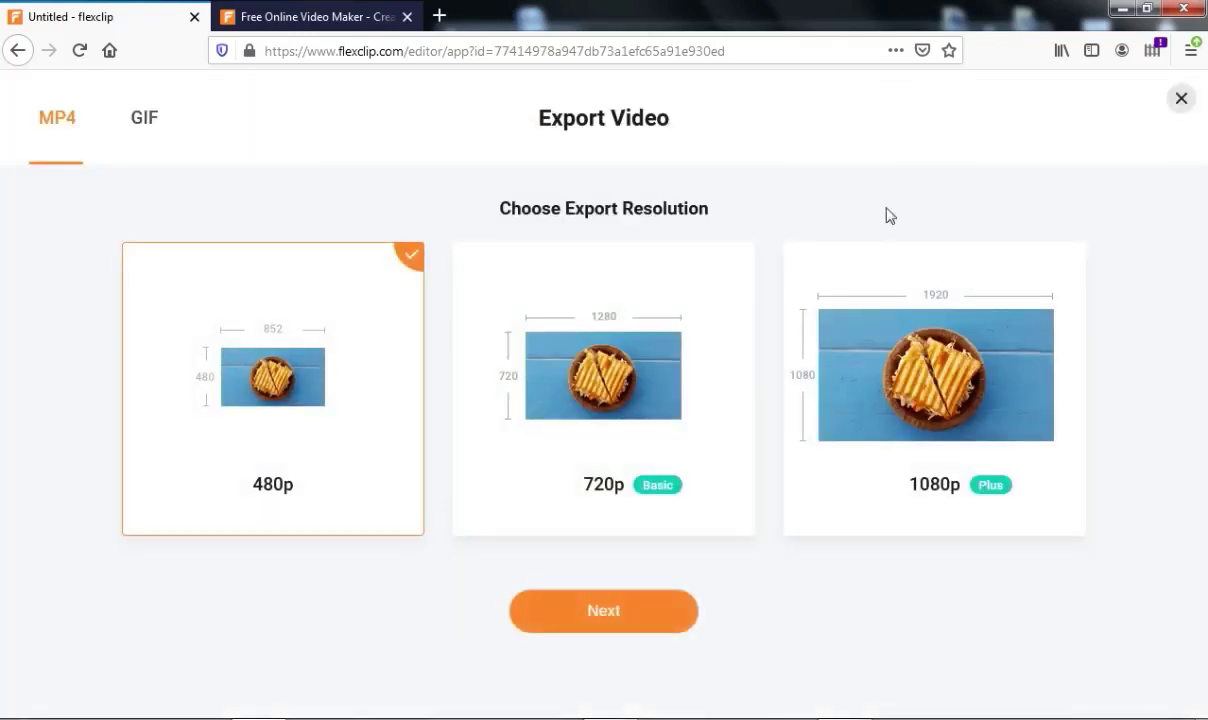
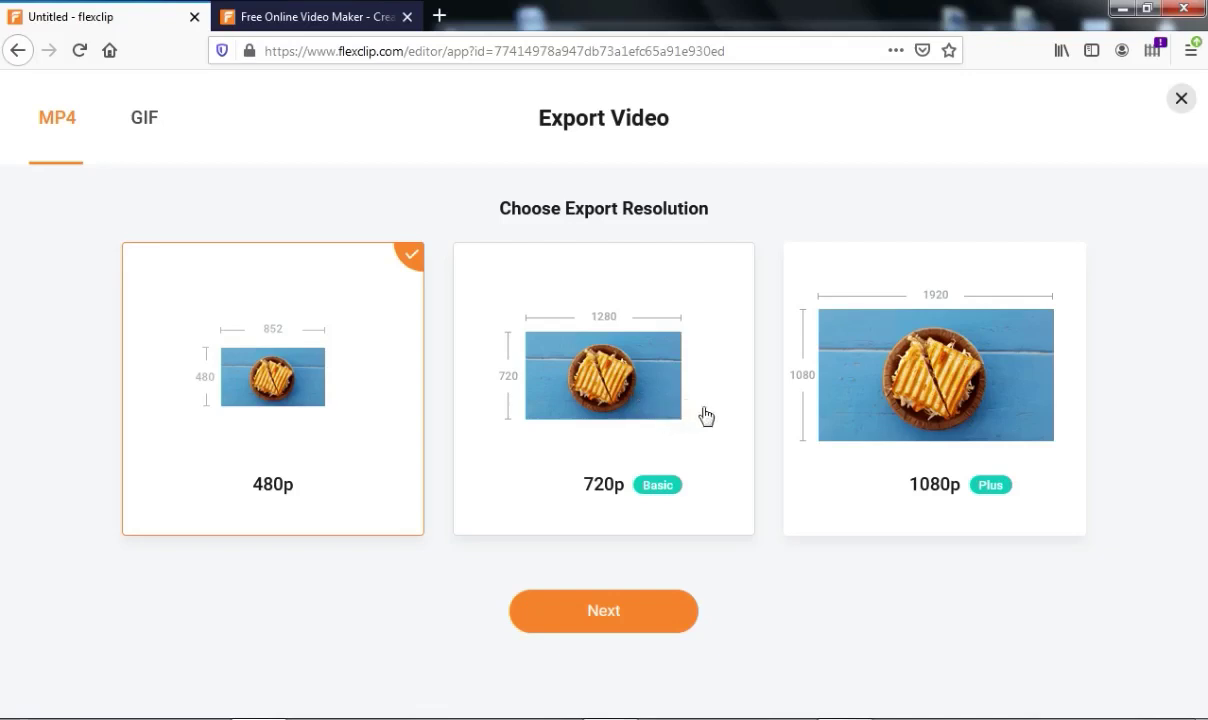
left_click(870, 416)
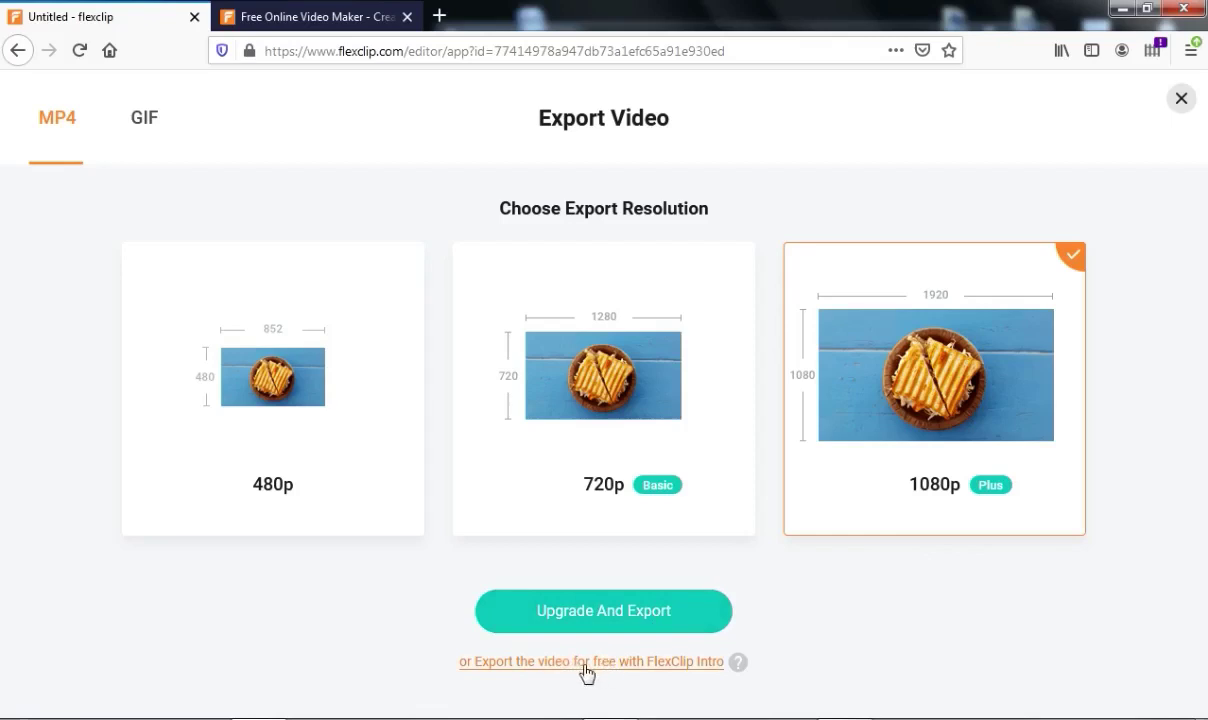
left_click(698, 665)
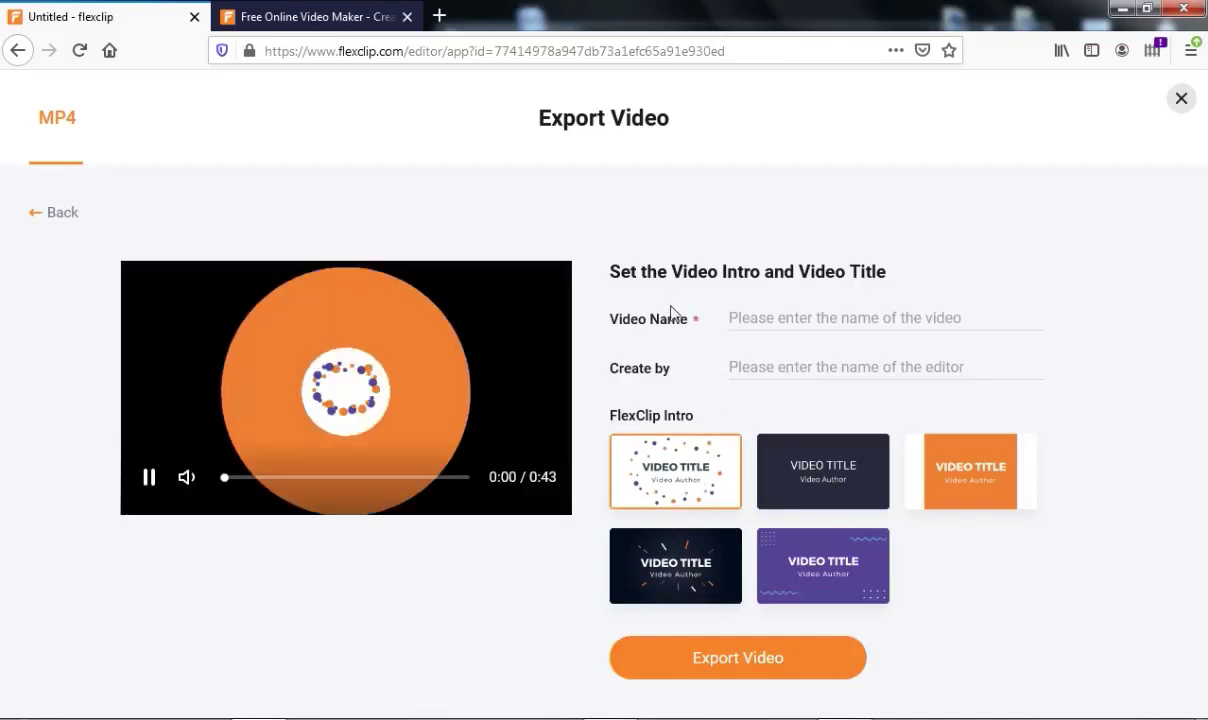
Name the export video INTRO and enter AJANI MEDIA as its creator.
left_click(787, 313)
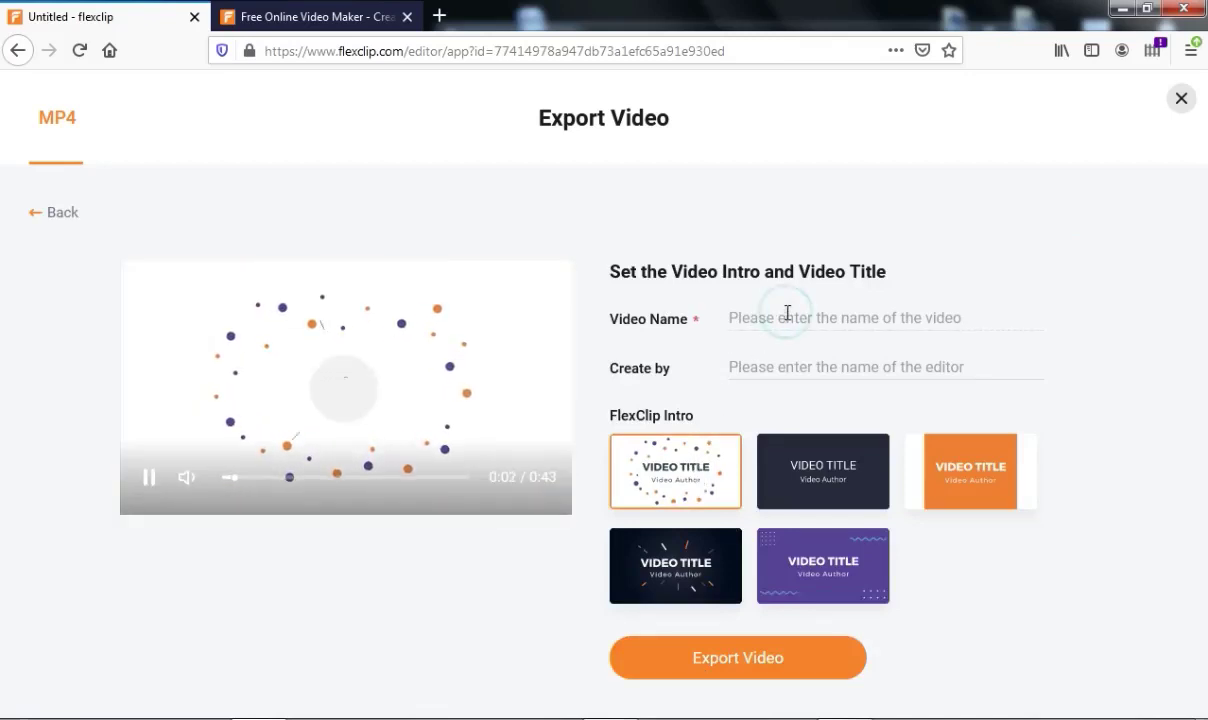
left_click(769, 316)
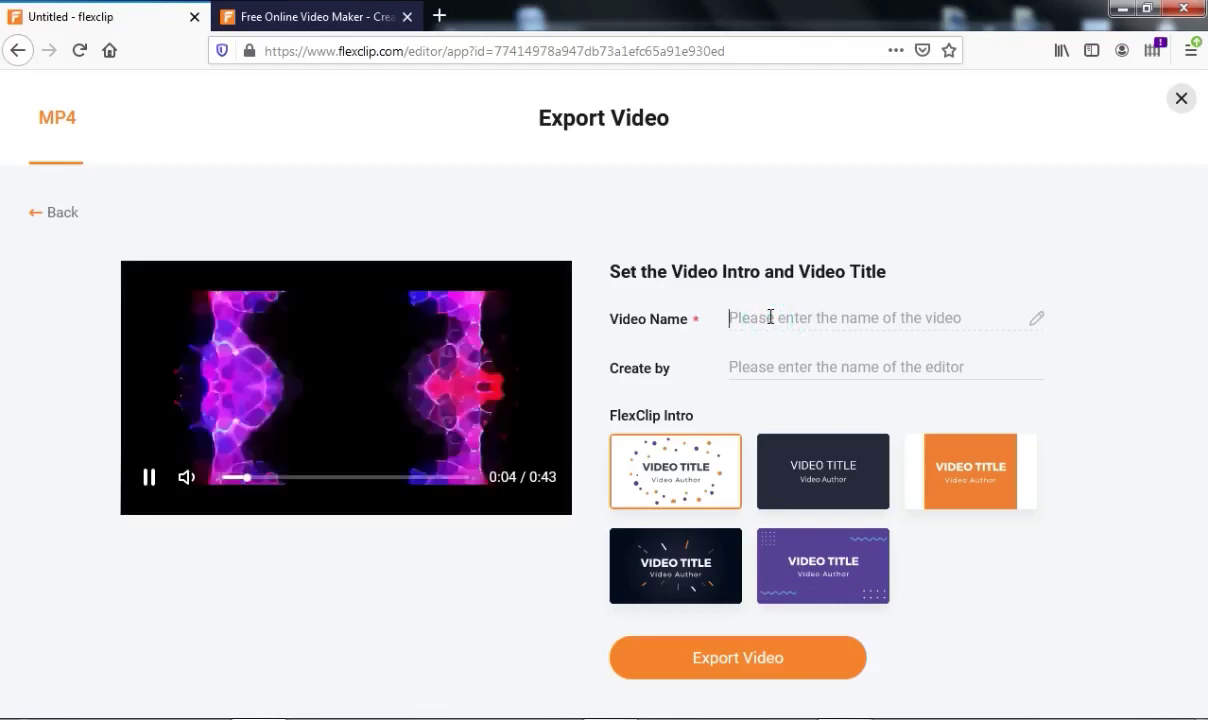
type("INTR")
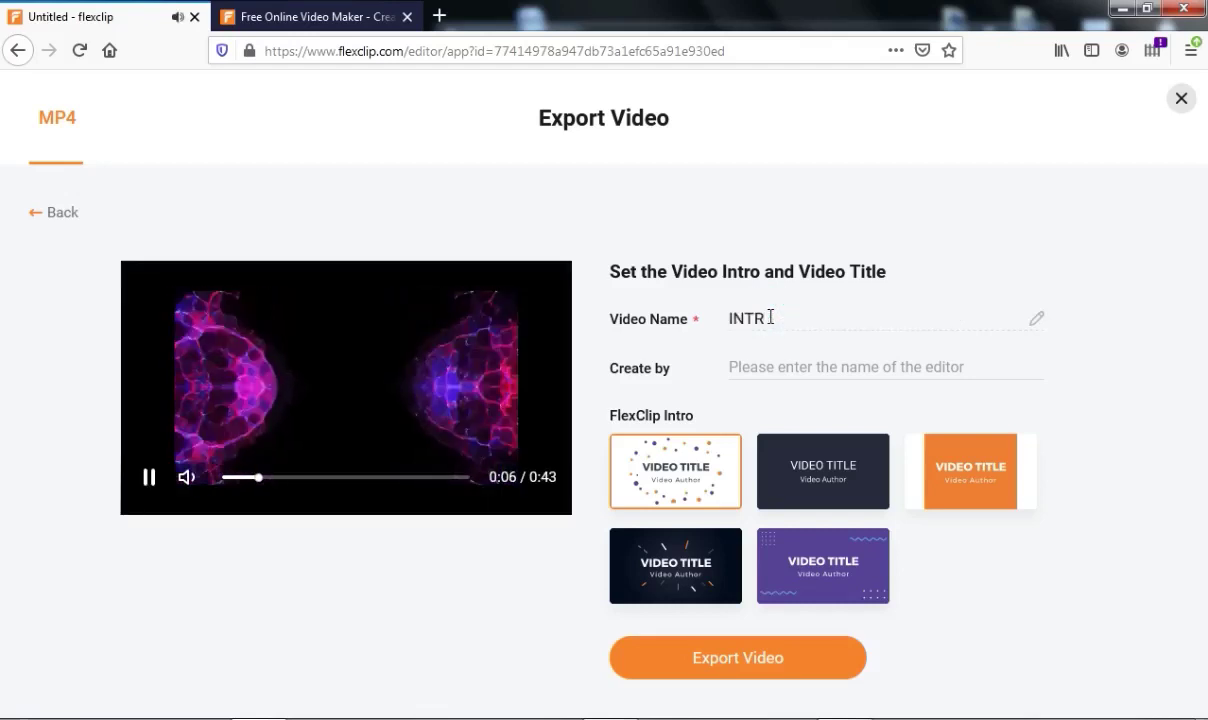
type("O")
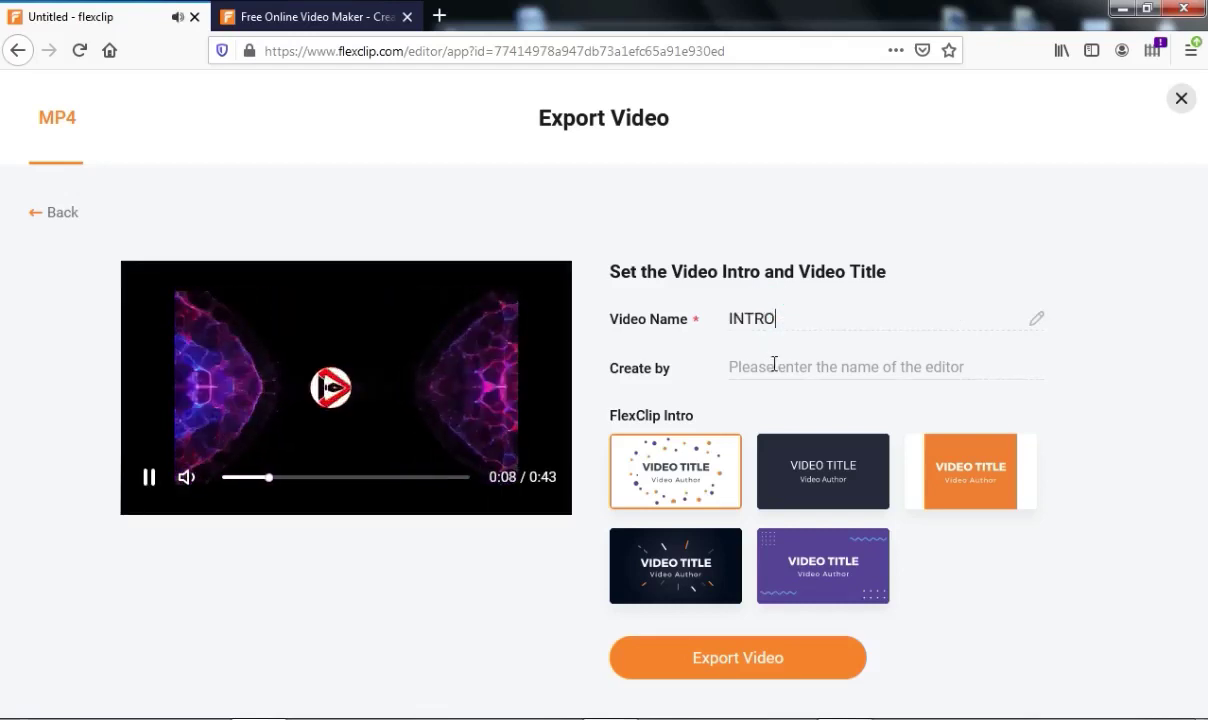
left_click(774, 364)
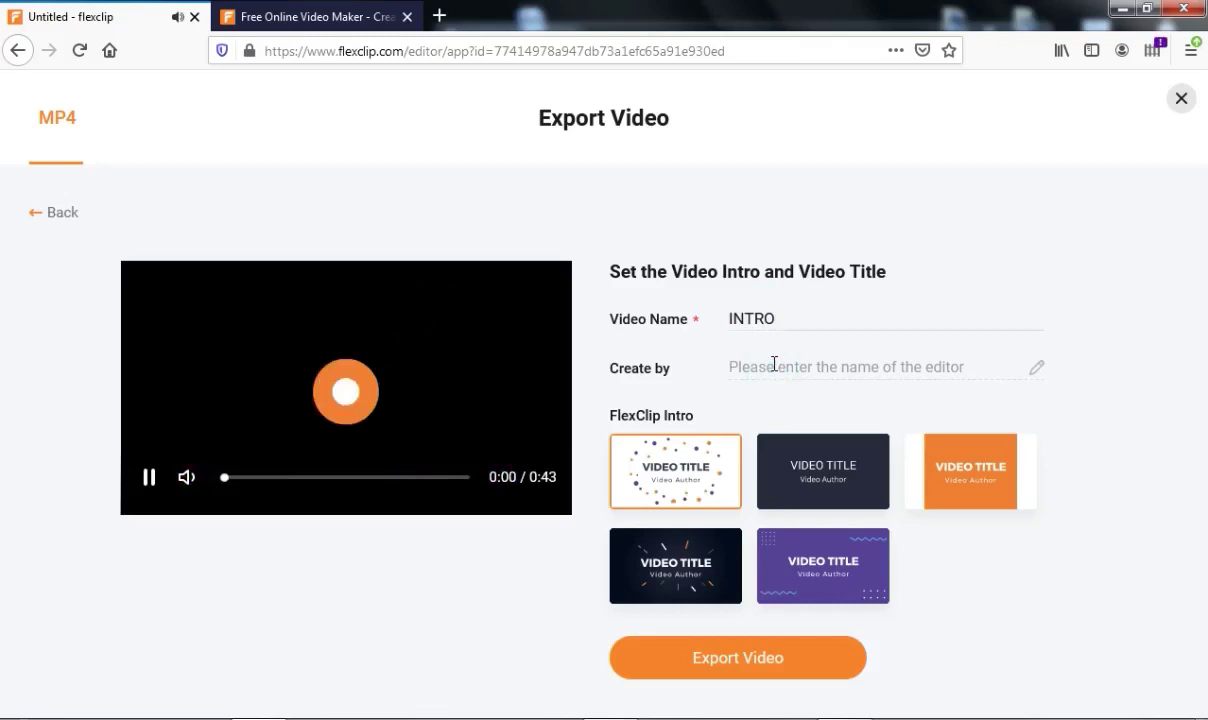
type("AJAN")
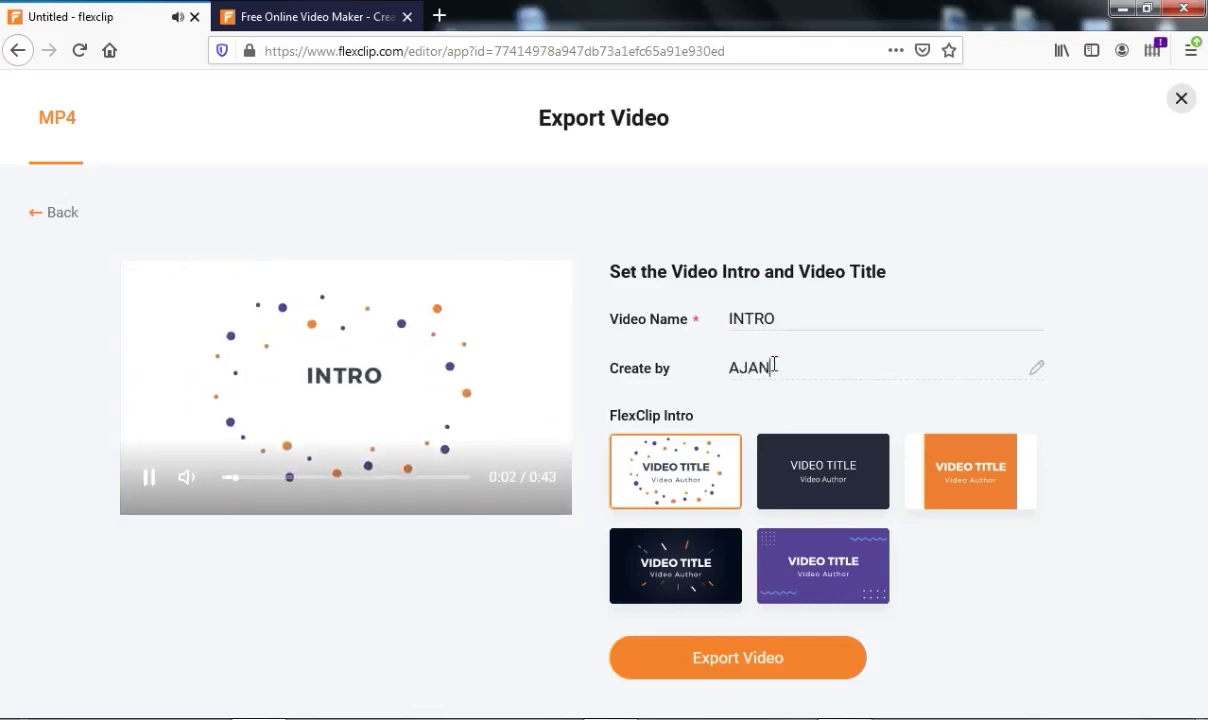
type("I MEDIA")
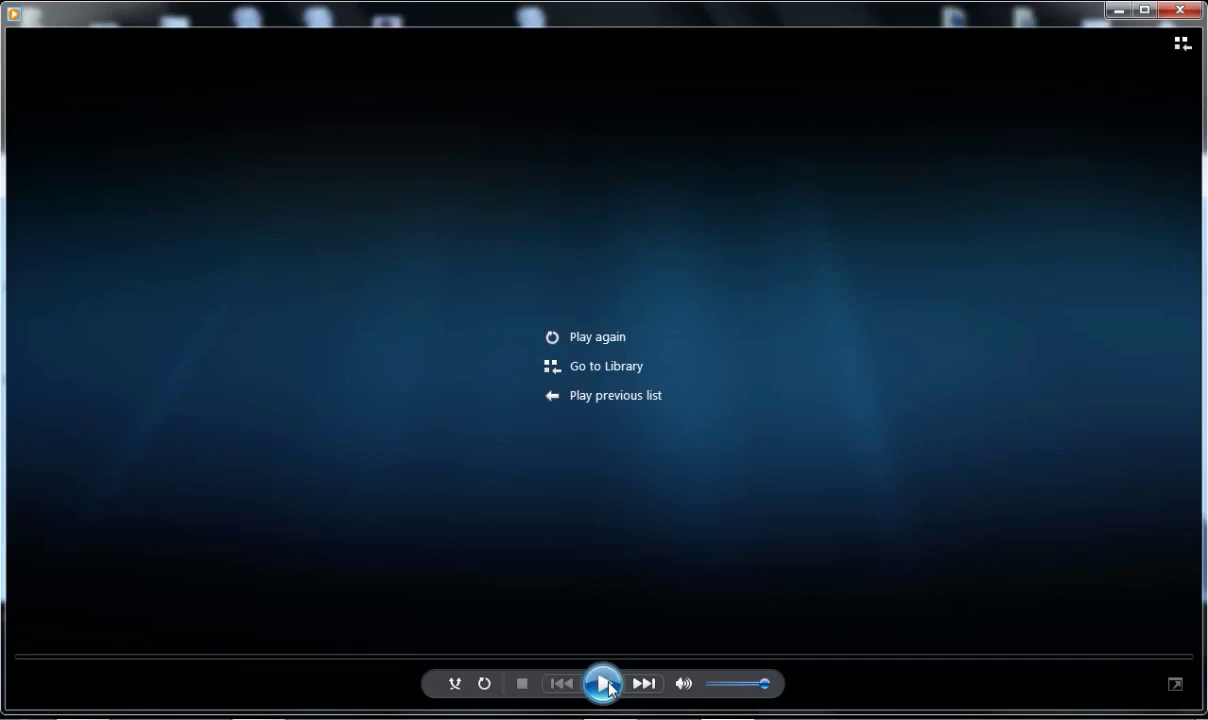
Play the intro video in Windows Media Player.
left_click(605, 685)
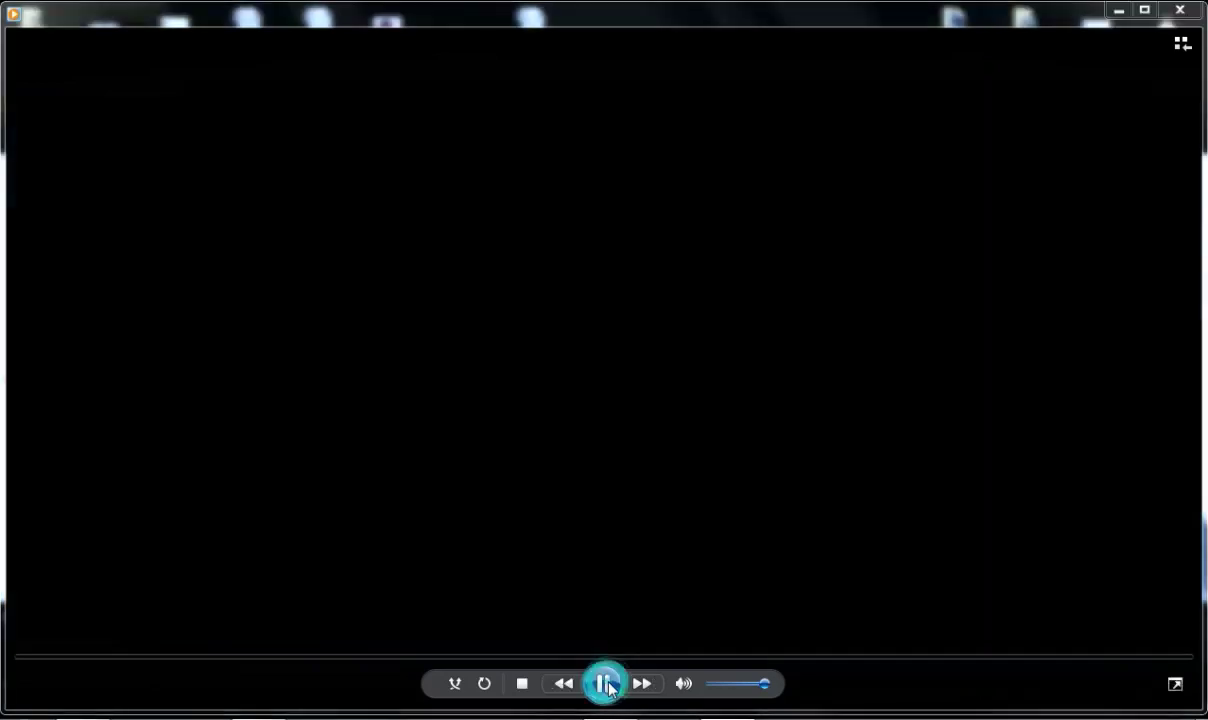